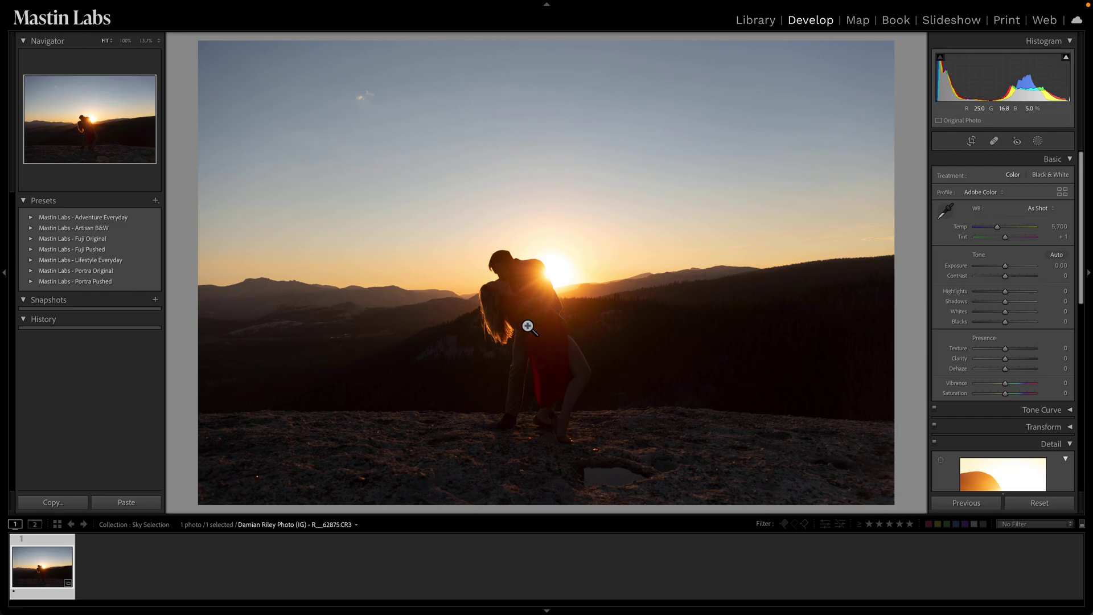
Browse the Fuji preset folders and apply 1a. Fuji 160NS +1 to the sunset photo
{"action": "left_click", "coordinate": [35, 250]}
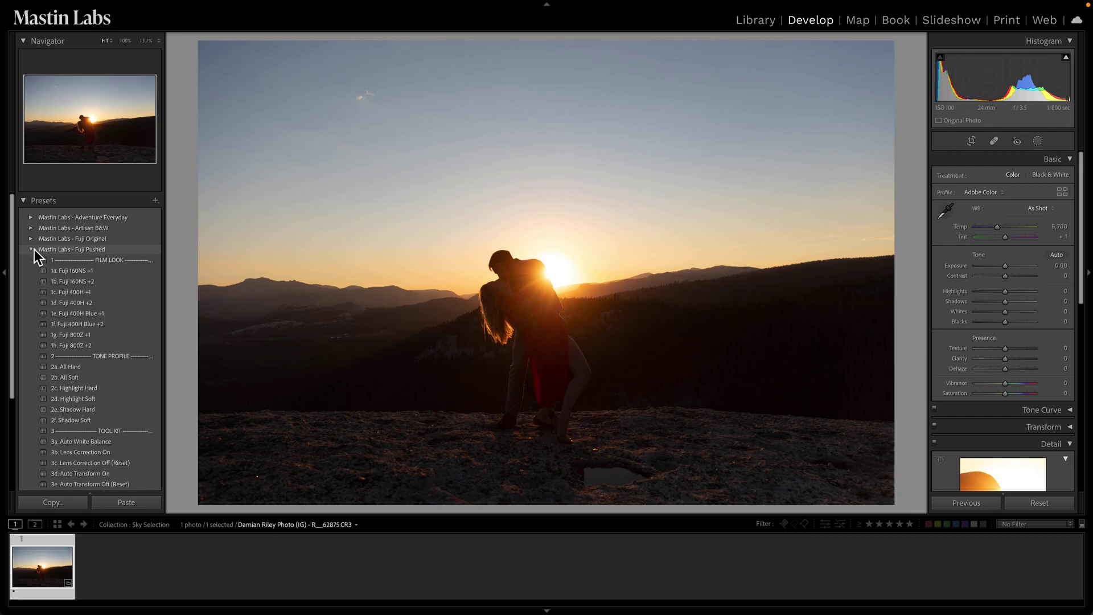
{"action": "left_click", "coordinate": [33, 238]}
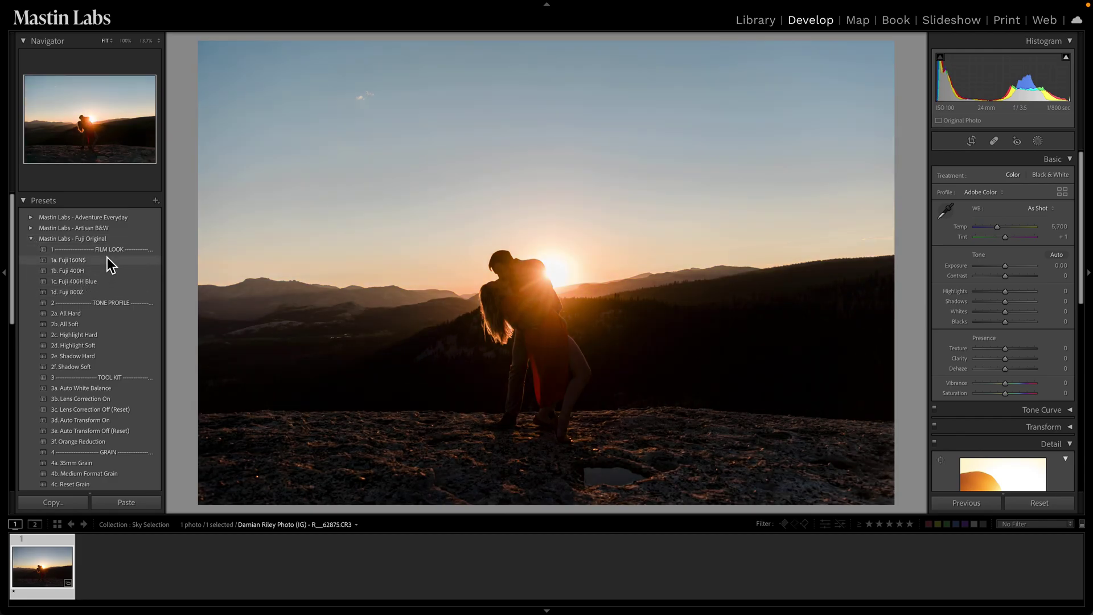
{"action": "left_click", "coordinate": [32, 240]}
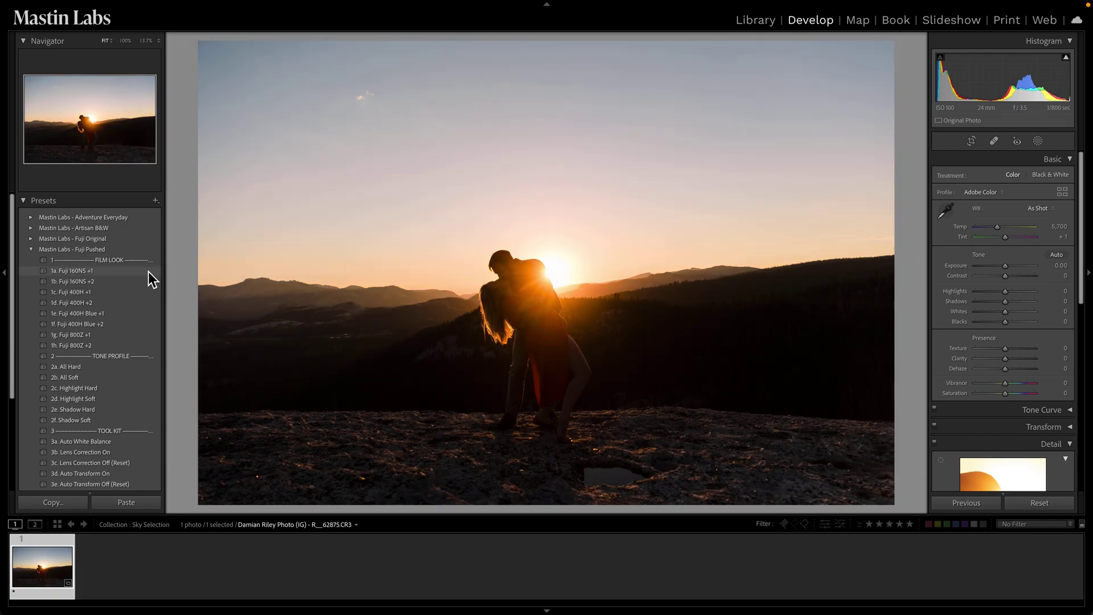
{"action": "left_click", "coordinate": [148, 272]}
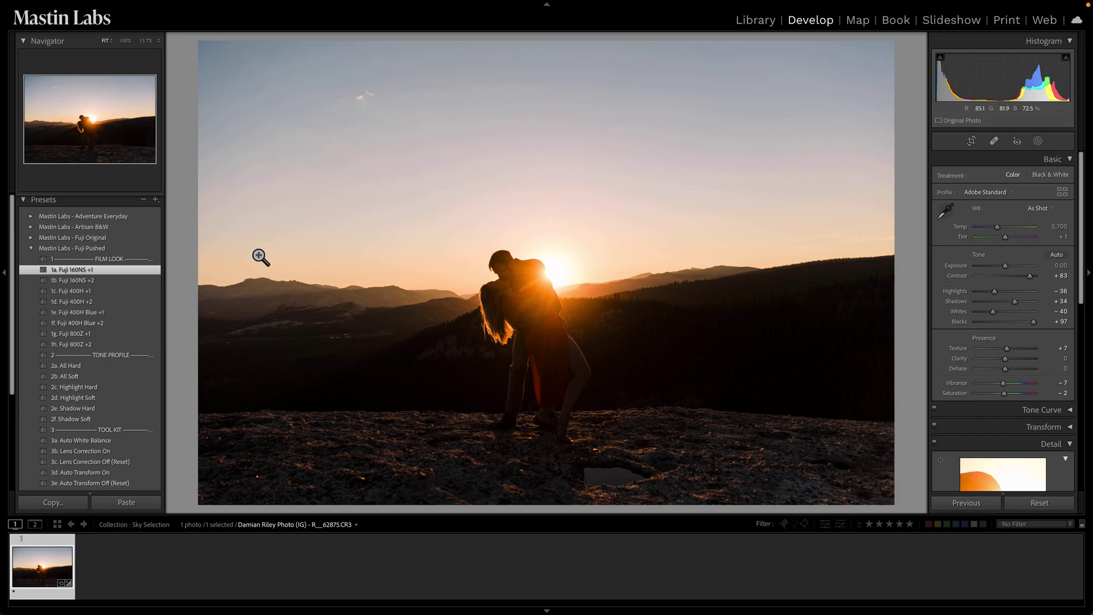
{"action": "key", "text": "backslash"}
{"action": "key", "text": "backslash"}
{"action": "key", "text": "backslash"}
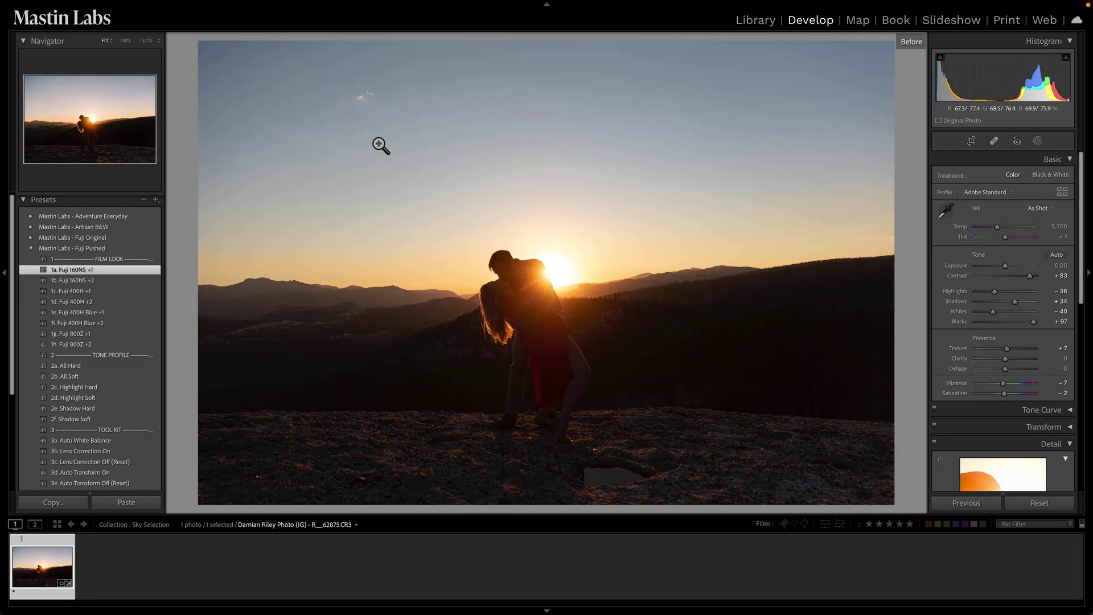
{"action": "key", "text": "backslash"}
{"action": "key", "text": "backslash"}
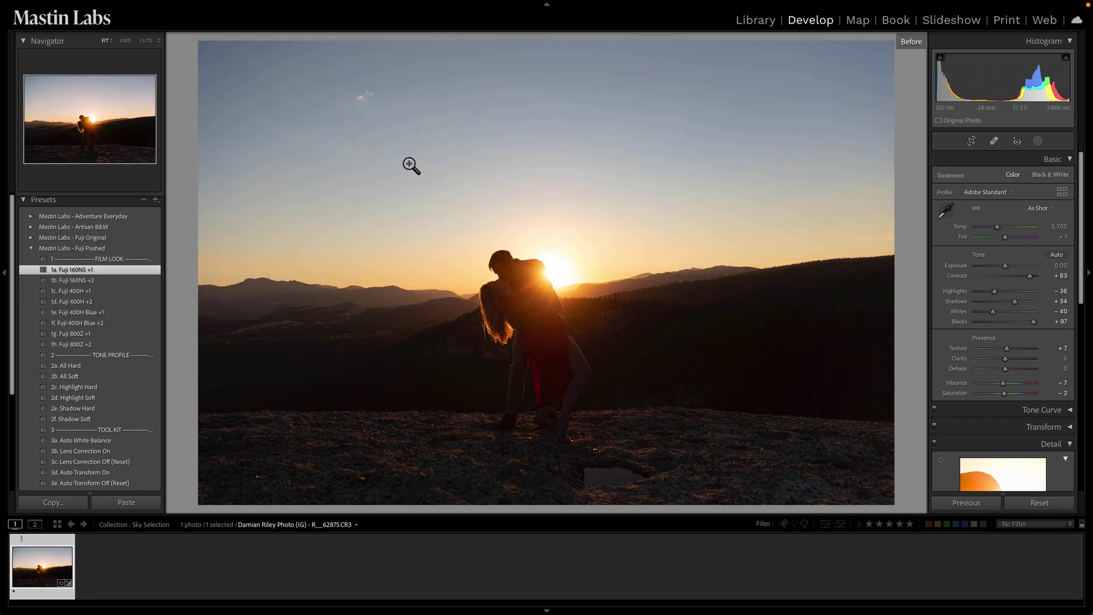
{"action": "key", "text": "backslash"}
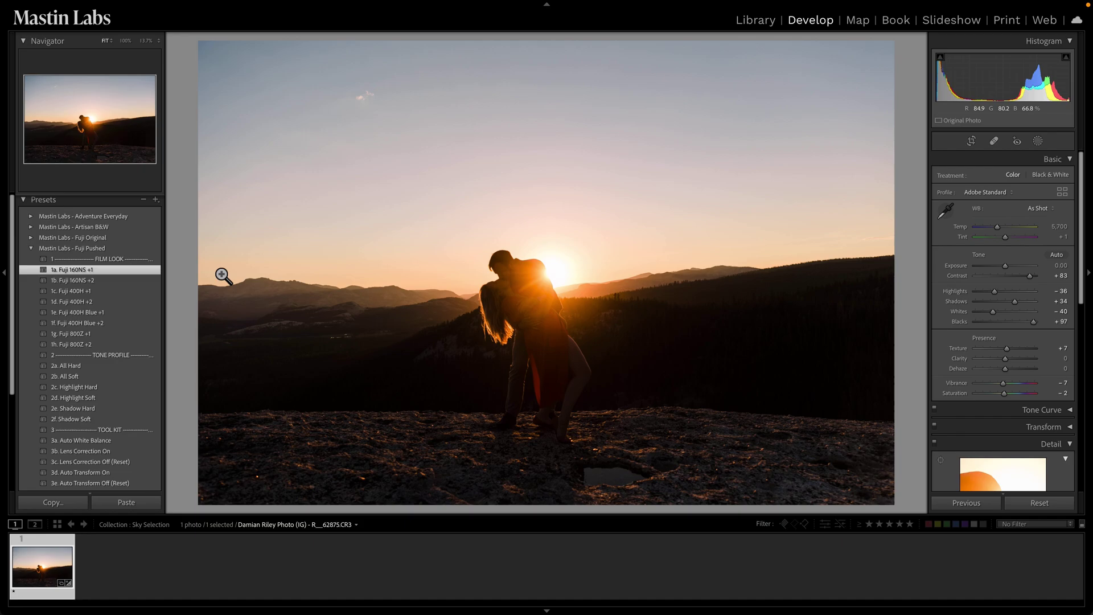
Create a reset virtual copy of the photo and reselect the original
{"action": "right_click", "coordinate": [53, 558]}
{"action": "left_click", "coordinate": [169, 459]}
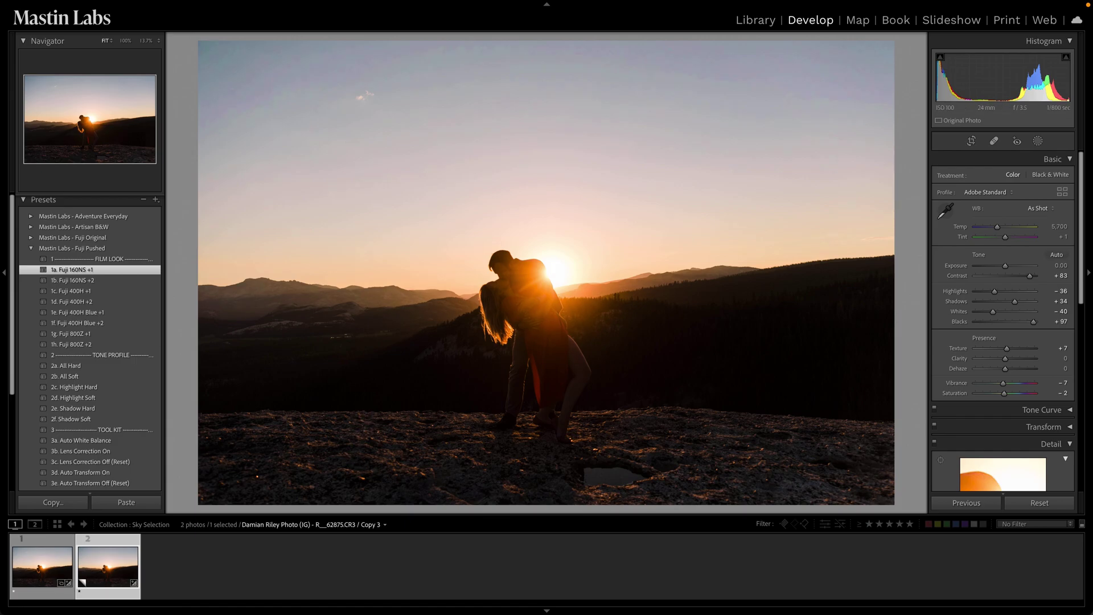
{"action": "left_click", "coordinate": [1040, 503]}
{"action": "left_click", "coordinate": [47, 564]}
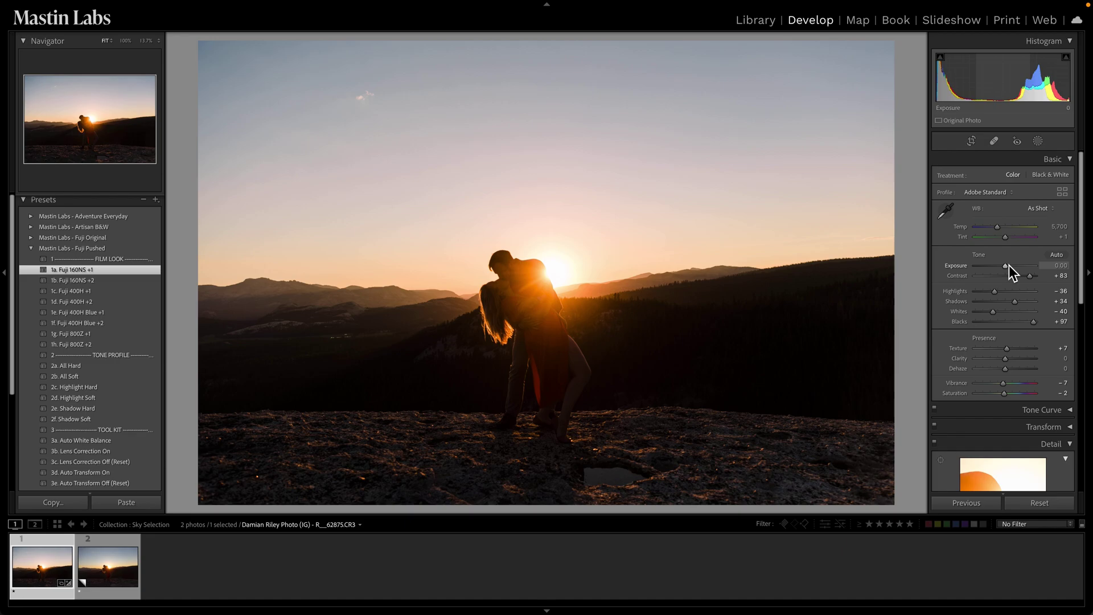
Raise the original photo's exposure to +0.65
{"action": "left_click_drag", "start_coordinate": [1009, 268], "coordinate": [1009, 267]}
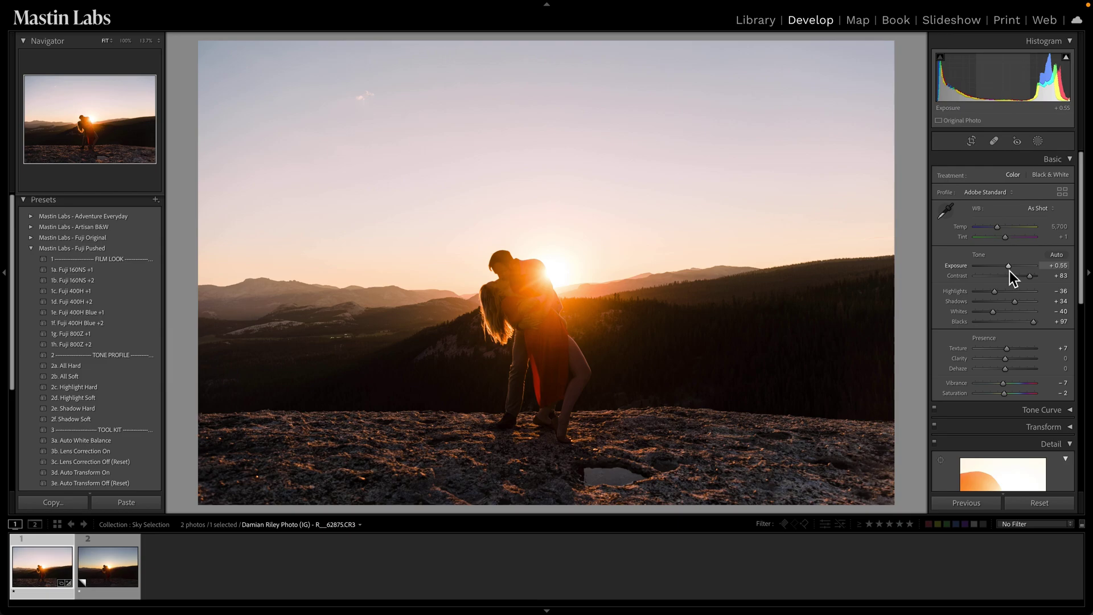
{"action": "double_click", "coordinate": [1010, 271]}
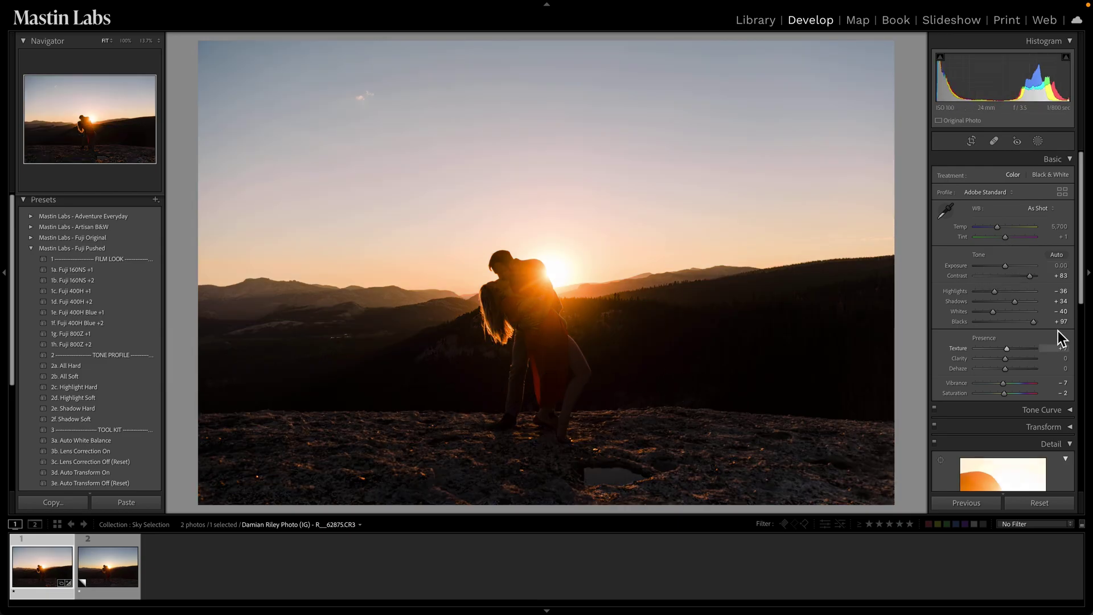
{"action": "left_click", "coordinate": [1009, 270]}
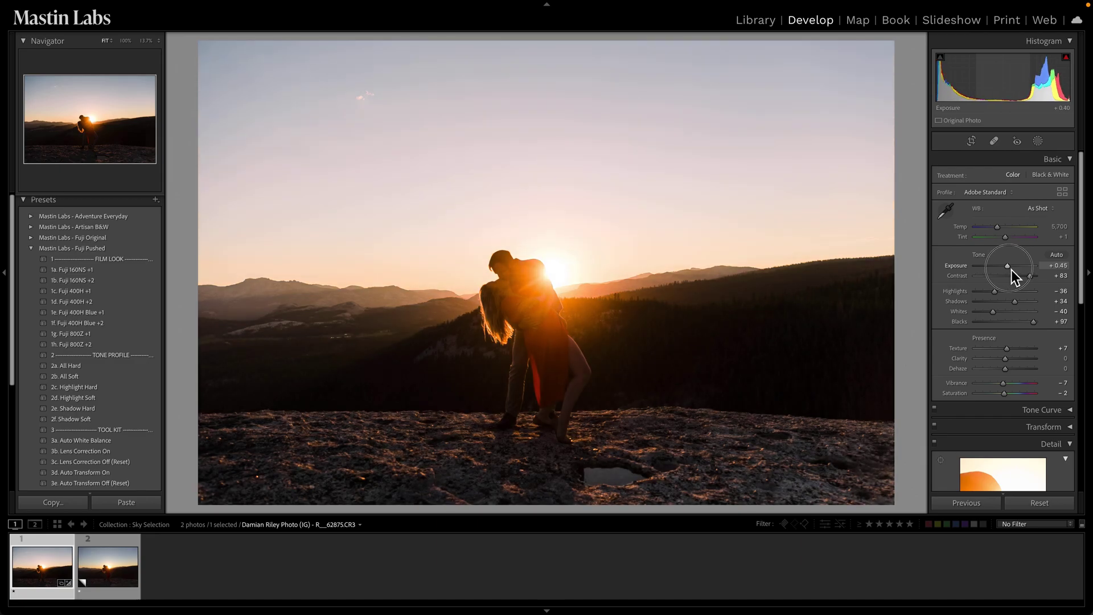
{"action": "left_click_drag", "start_coordinate": [1013, 270], "coordinate": [1014, 270]}
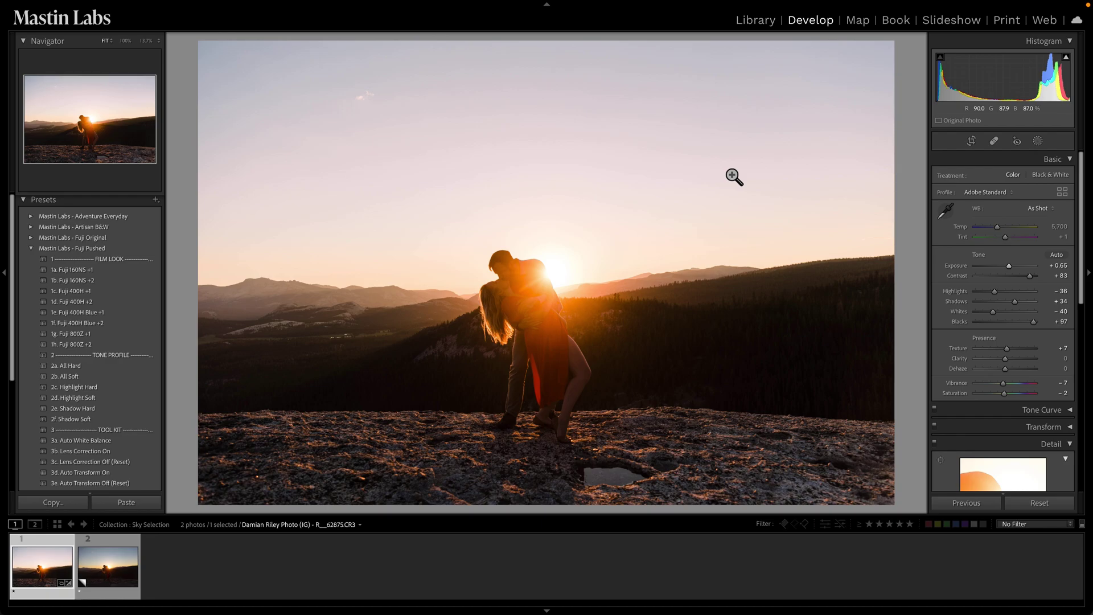
Add a Select Sky mask, test and reset its exposure, and show the overlay
{"action": "left_click", "coordinate": [1044, 143]}
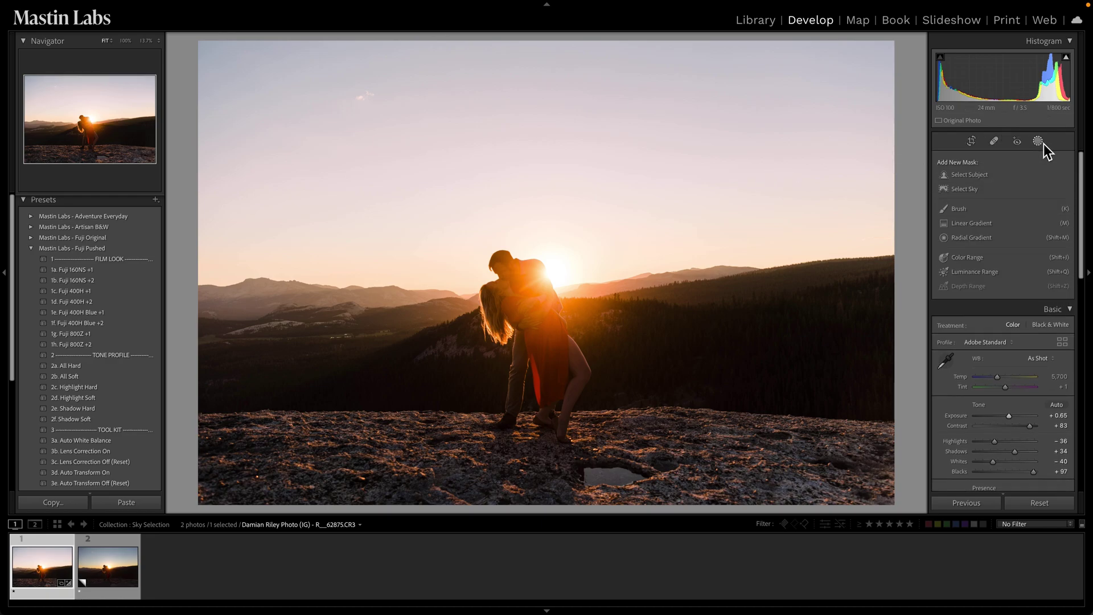
{"action": "left_click", "coordinate": [975, 190]}
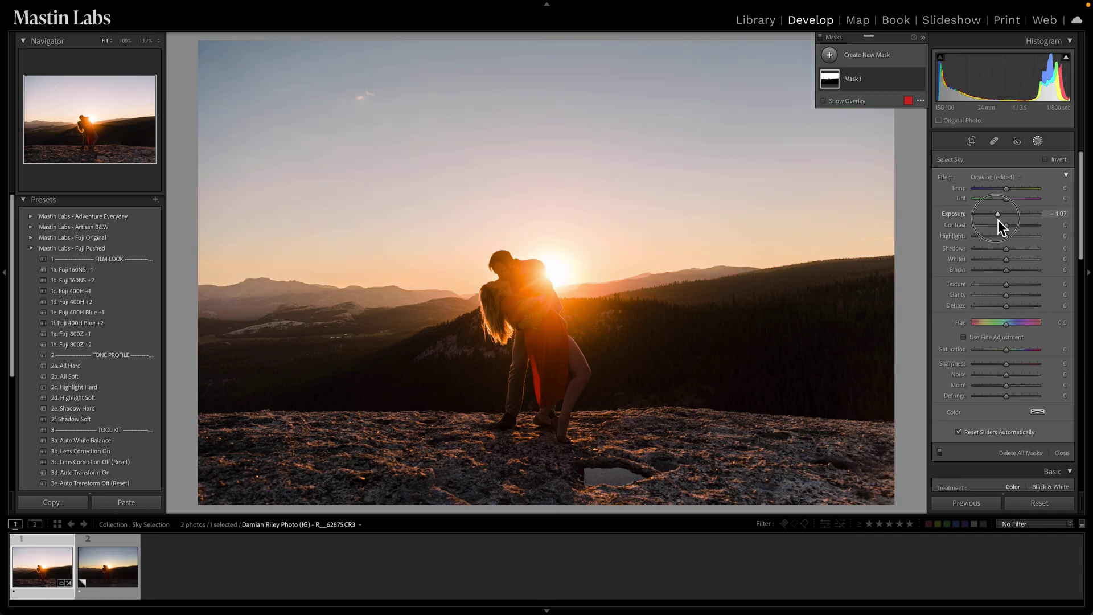
{"action": "left_click_drag", "start_coordinate": [1009, 218], "coordinate": [968, 219]}
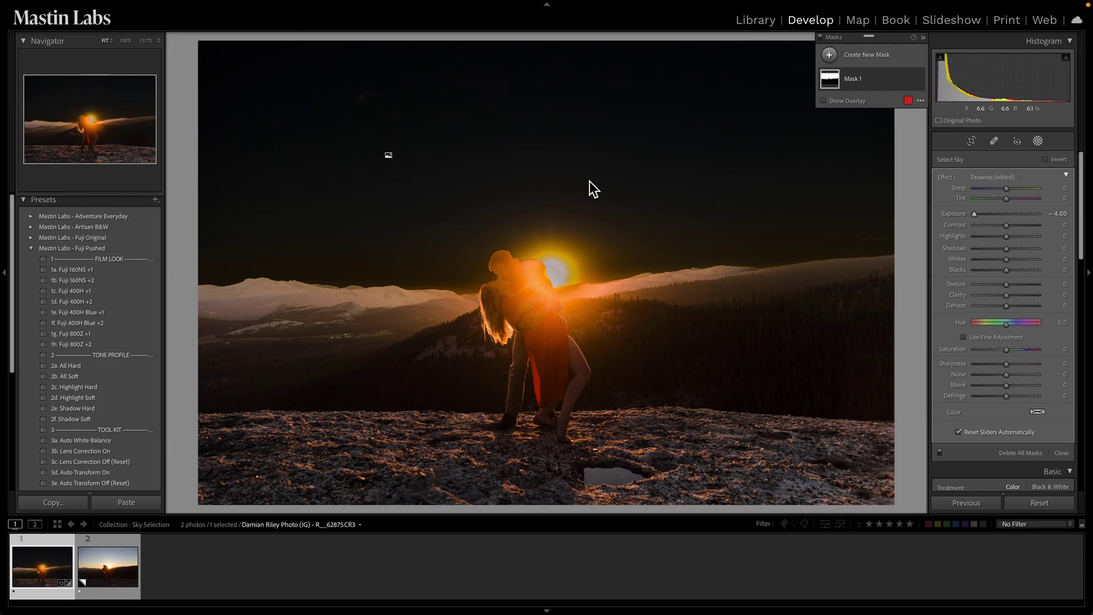
{"action": "double_click", "coordinate": [980, 217]}
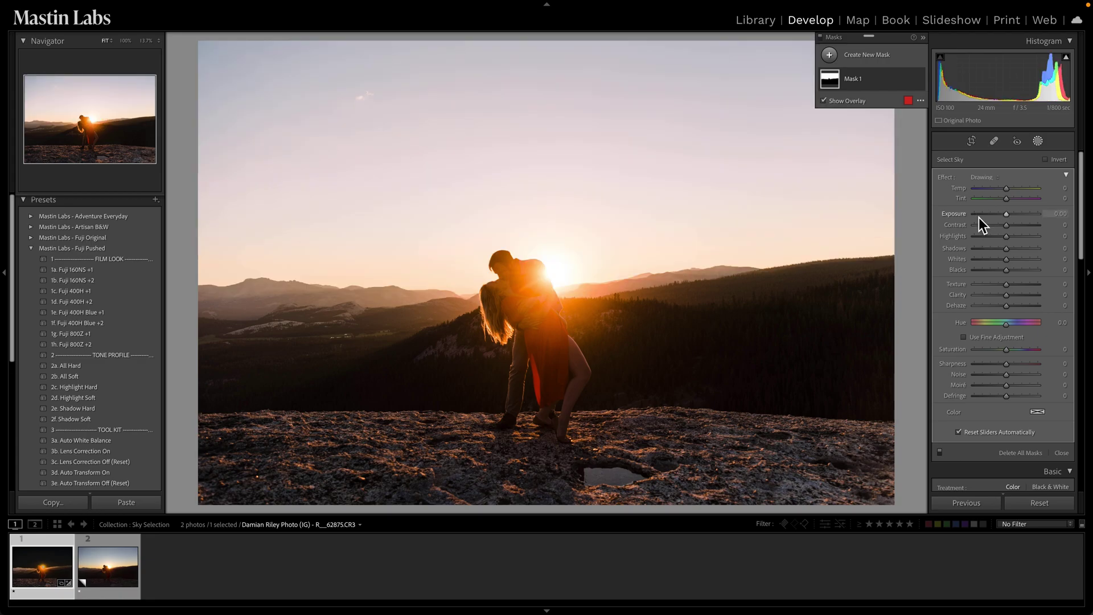
{"action": "key", "text": "o"}
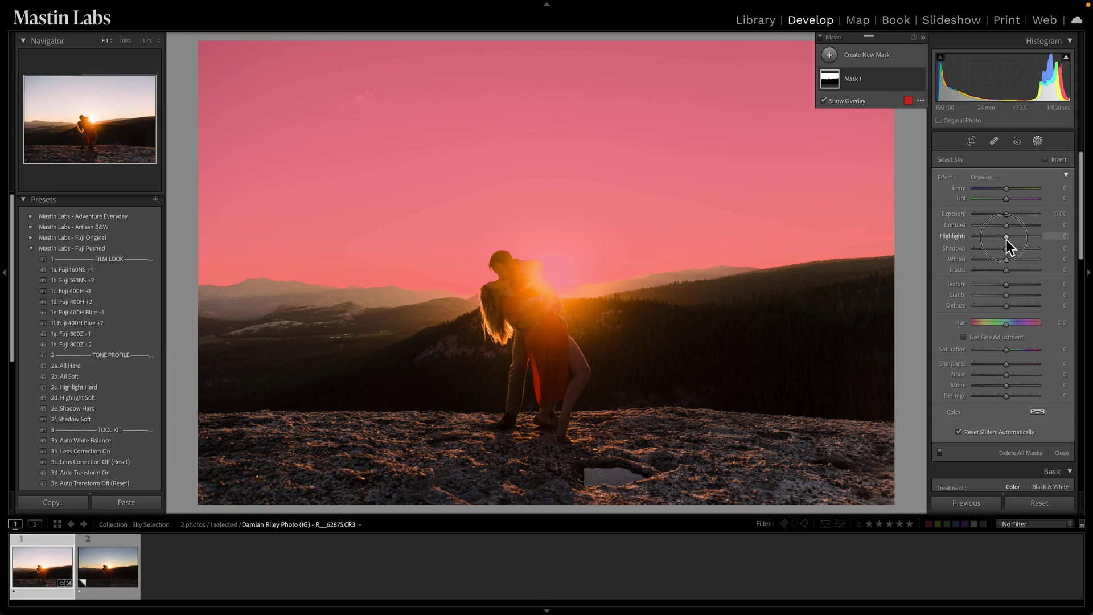
Test sky highlights and exposure with a black-and-white zoomed preview, then reset both to zero
{"action": "left_click_drag", "start_coordinate": [1007, 240], "coordinate": [983, 242]}
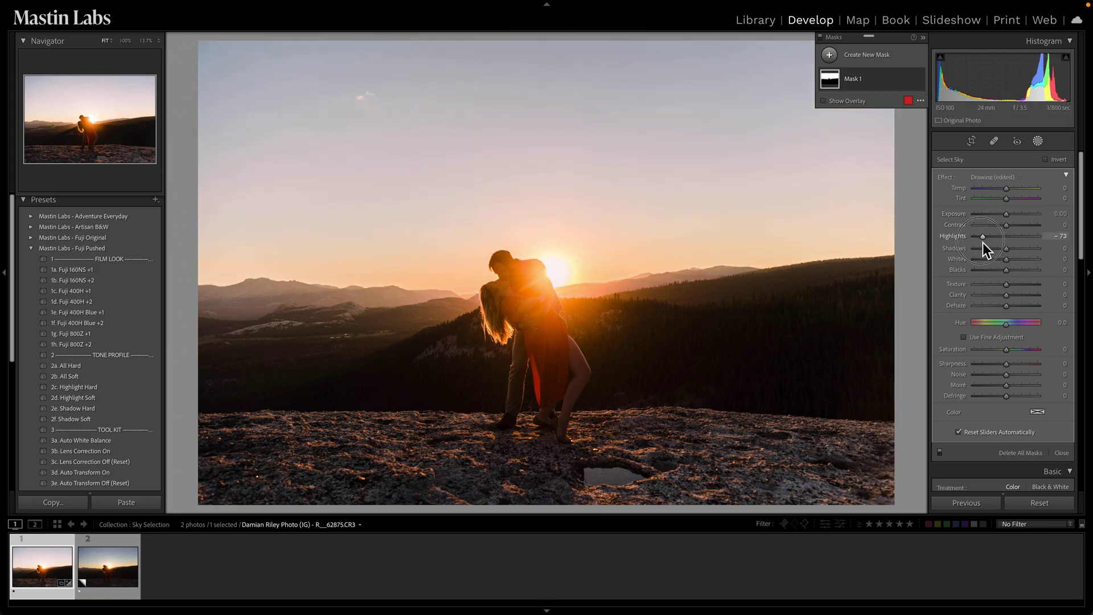
{"action": "key", "text": "v"}
{"action": "left_click", "coordinate": [559, 272]}
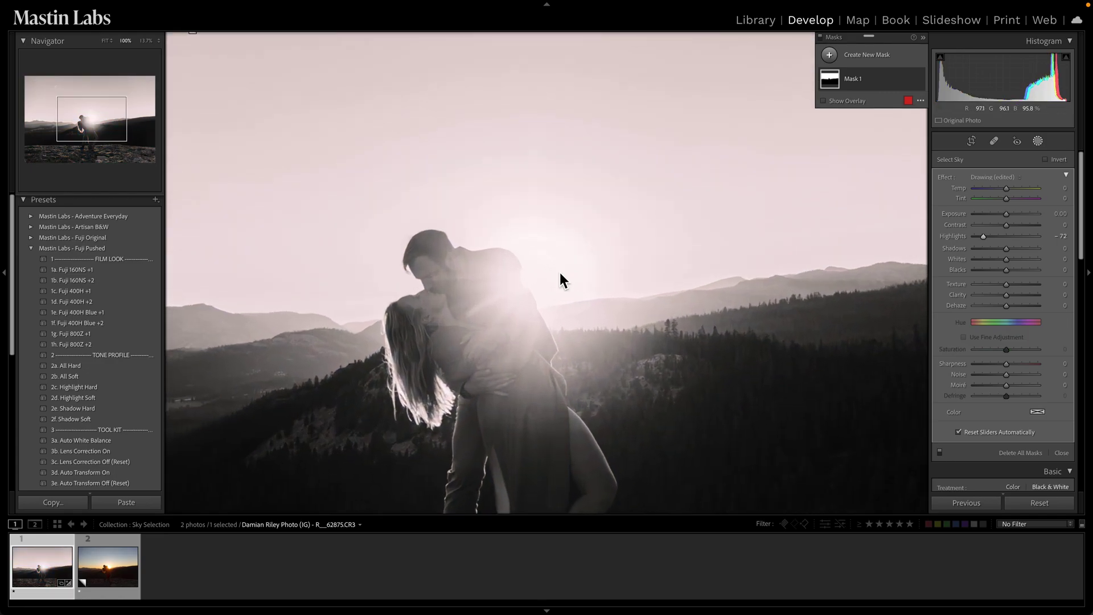
{"action": "key", "text": "v"}
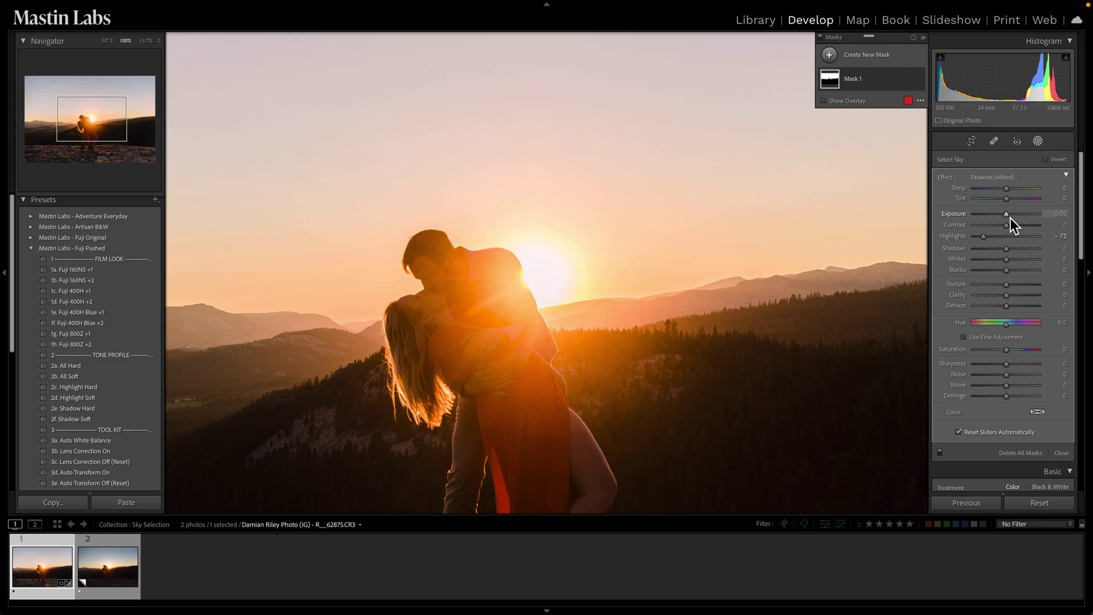
{"action": "left_click_drag", "start_coordinate": [1010, 219], "coordinate": [1002, 220]}
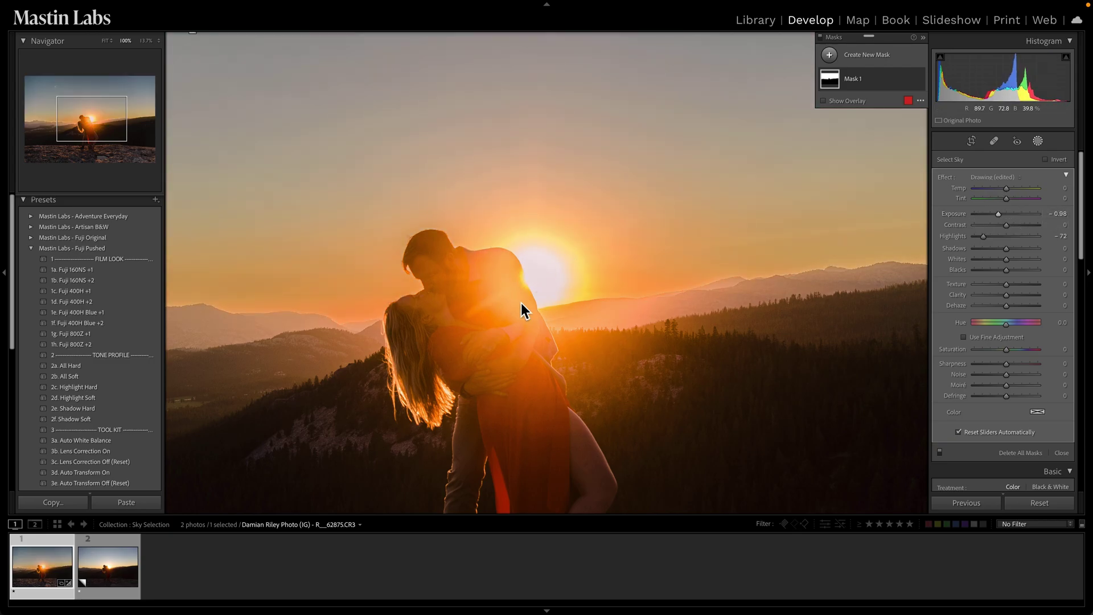
{"action": "double_click", "coordinate": [985, 237]}
{"action": "double_click", "coordinate": [999, 215]}
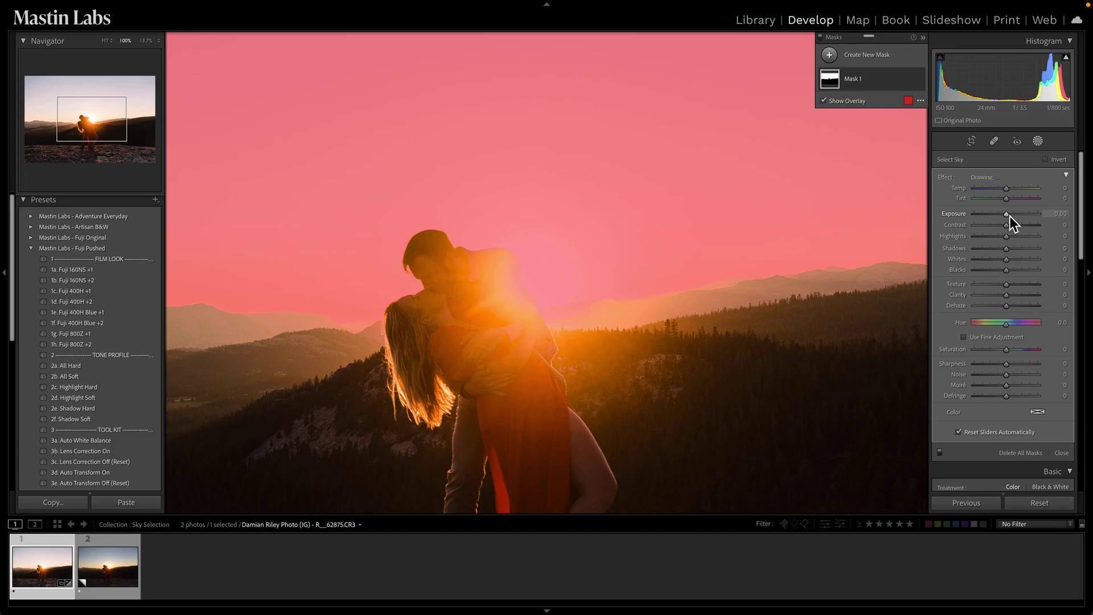
{"action": "left_click", "coordinate": [609, 188]}
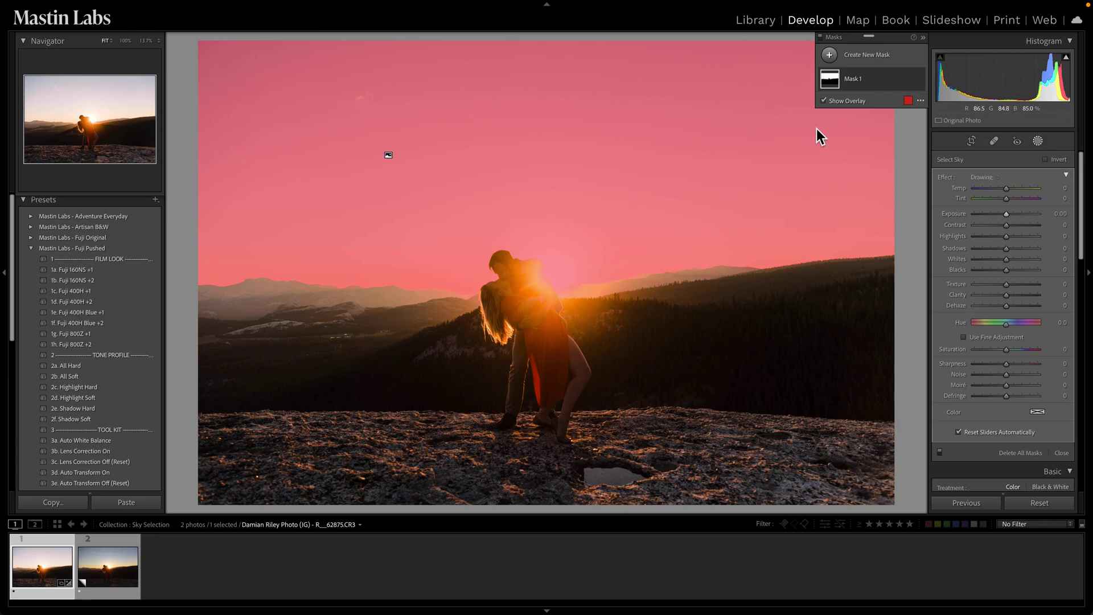
{"action": "mouse_move", "coordinate": [872, 79]}
{"action": "left_click", "coordinate": [923, 37]}
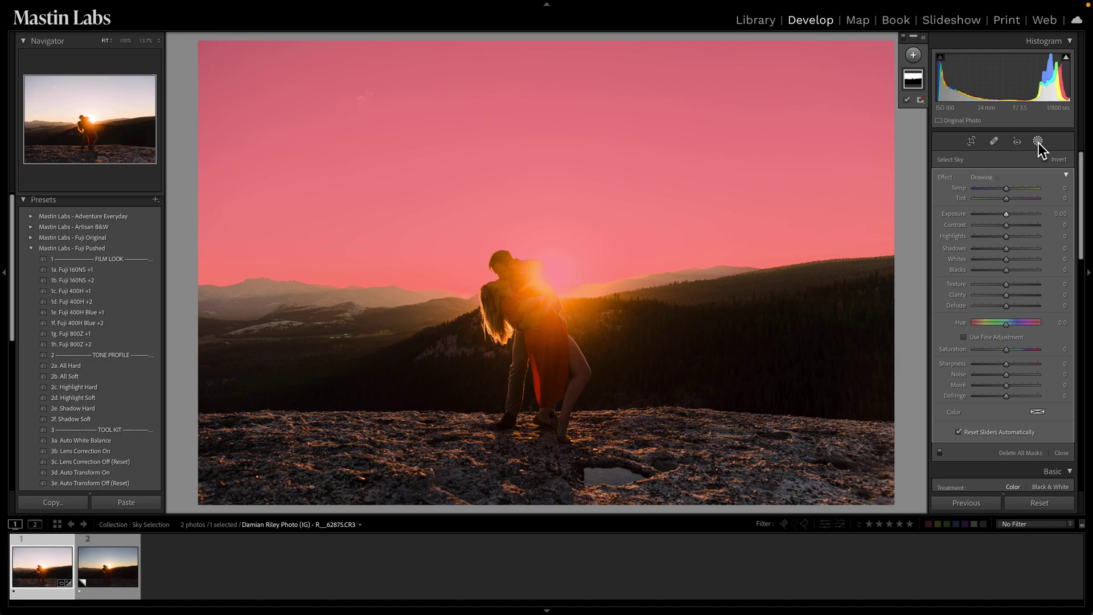
Intersect the sky mask with a linear gradient drawn over the upper sky
{"action": "left_click", "coordinate": [922, 38]}
{"action": "left_click", "coordinate": [913, 82]}
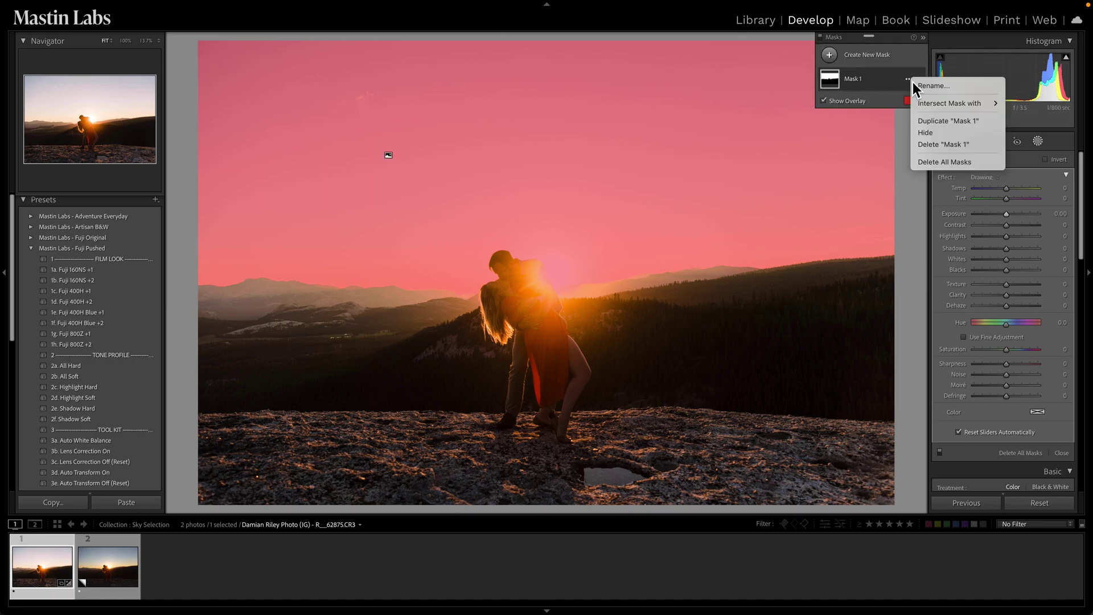
{"action": "mouse_move", "coordinate": [950, 103]}
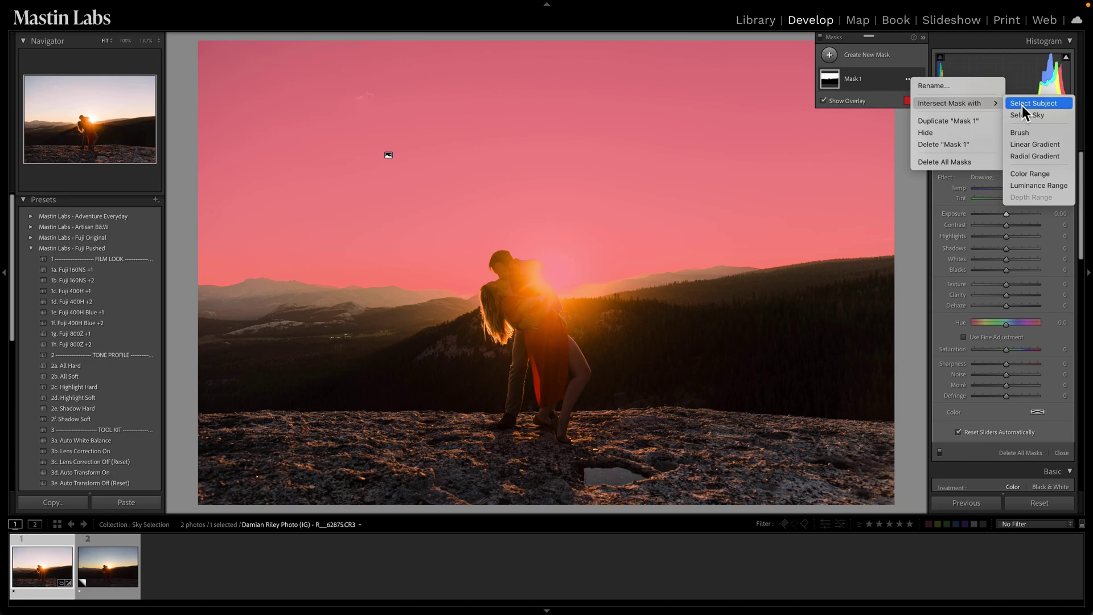
{"action": "left_click", "coordinate": [1040, 145]}
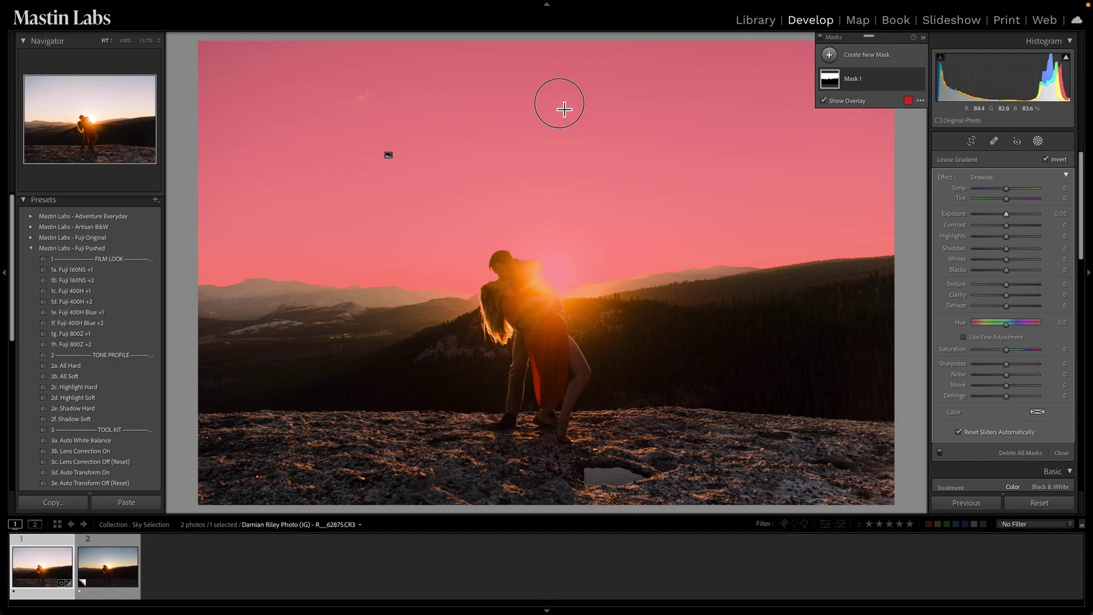
{"action": "mouse_move", "coordinate": [560, 101]}
{"action": "left_mouse_down"}
{"action": "mouse_move", "coordinate": [601, 323]}
{"action": "mouse_move", "coordinate": [594, 284]}
{"action": "left_mouse_up"}
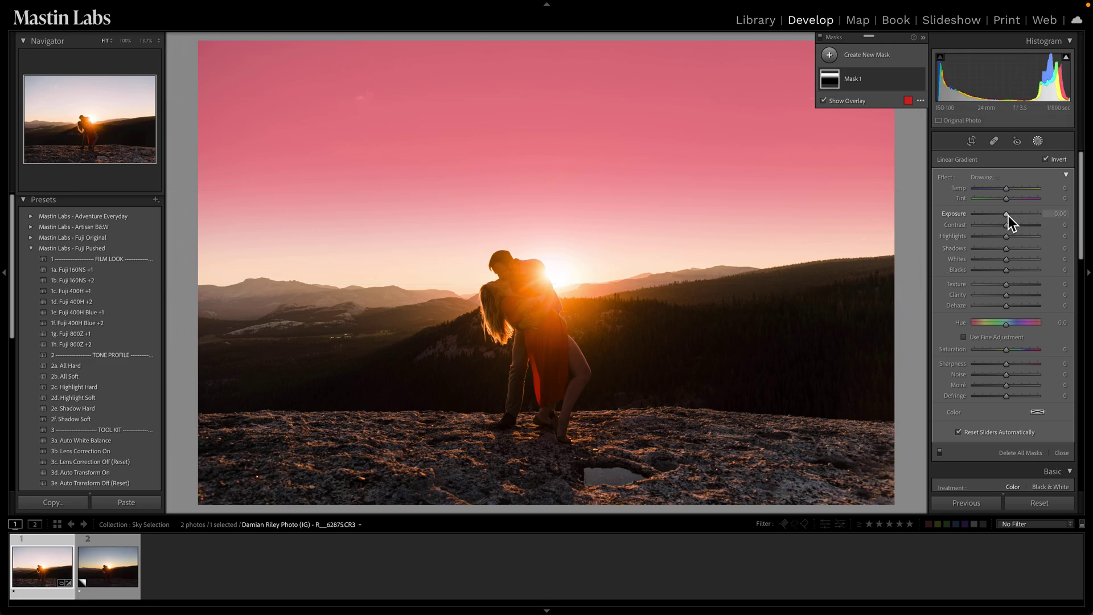
Hide the overlay, set mask exposure to -4.00, and move the gradient higher
{"action": "key", "text": "o"}
{"action": "left_click_drag", "start_coordinate": [1009, 216], "coordinate": [964, 221]}
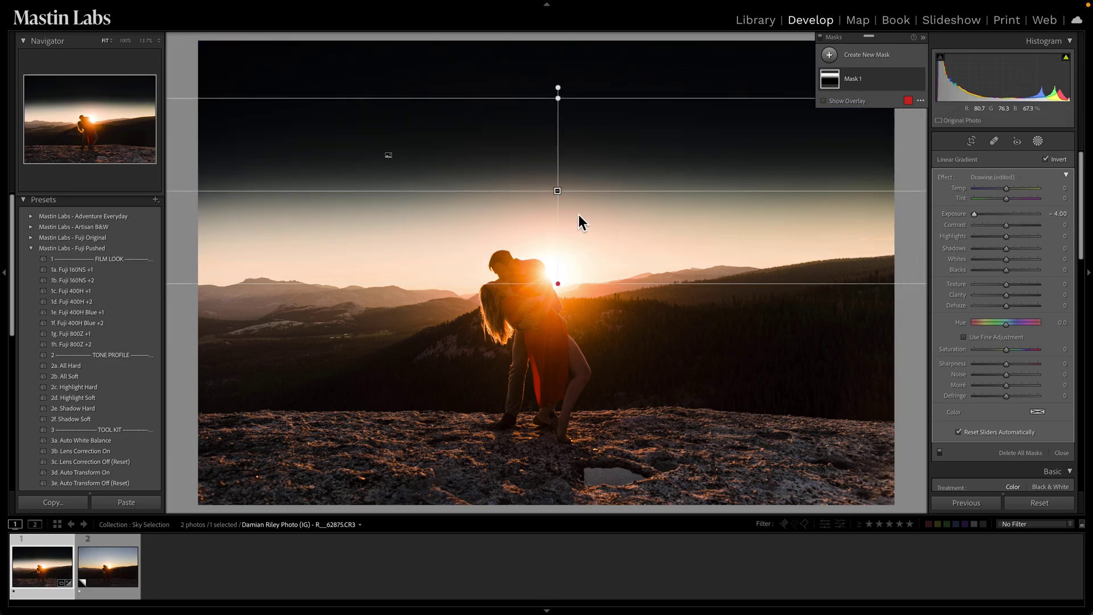
{"action": "mouse_move", "coordinate": [557, 191]}
{"action": "left_mouse_down"}
{"action": "mouse_move", "coordinate": [567, 162]}
{"action": "mouse_move", "coordinate": [558, 349]}
{"action": "mouse_move", "coordinate": [569, 110]}
{"action": "mouse_move", "coordinate": [561, 359]}
{"action": "mouse_move", "coordinate": [569, 181]}
{"action": "mouse_move", "coordinate": [564, 235]}
{"action": "mouse_move", "coordinate": [564, 216]}
{"action": "left_mouse_up"}
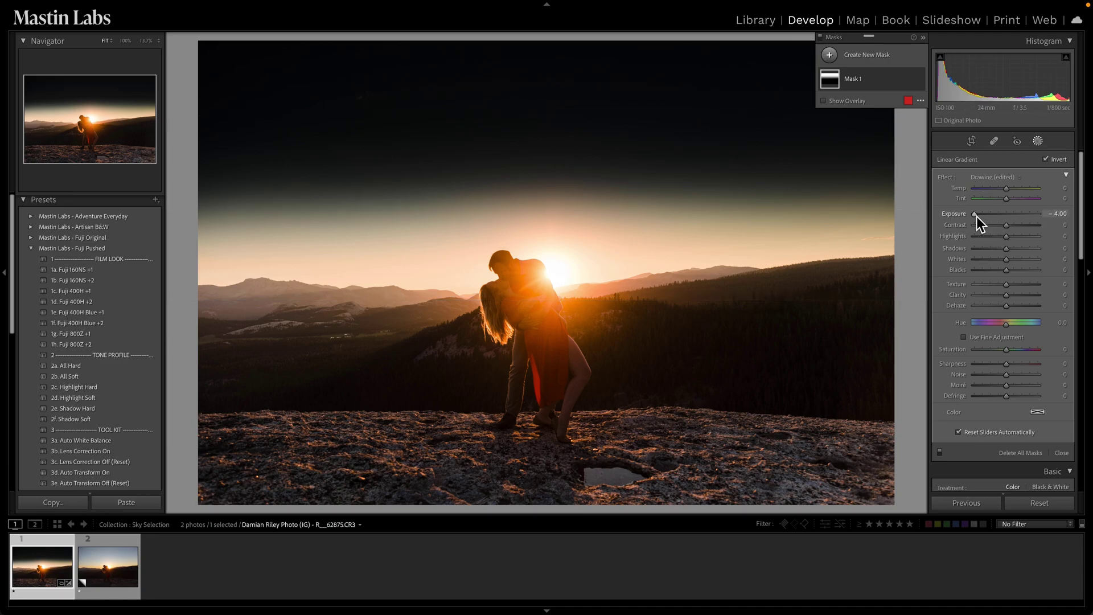
Reset the mask exposure and lower its Highlights to -65 and Shadows to -26
{"action": "left_click_drag", "start_coordinate": [976, 216], "coordinate": [1006, 216]}
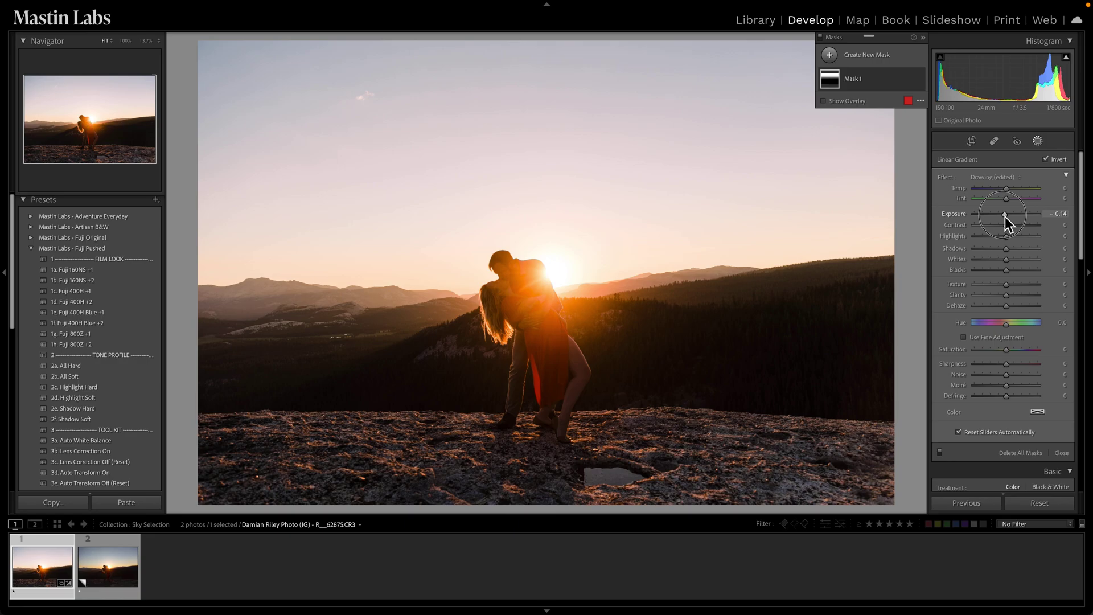
{"action": "double_click", "coordinate": [1005, 216]}
{"action": "key", "text": "o"}
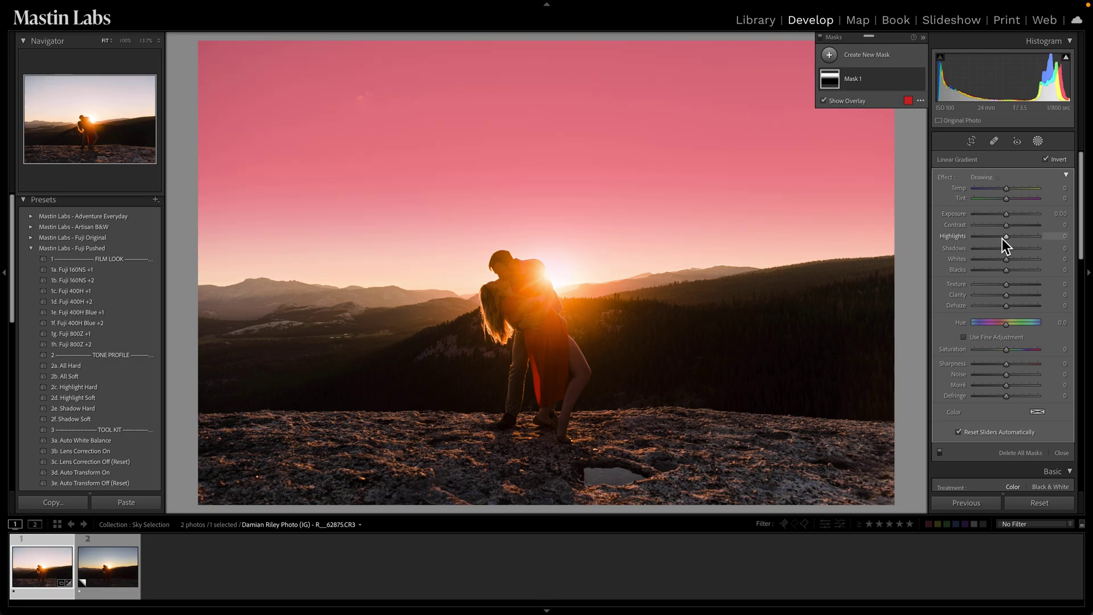
{"action": "mouse_move", "coordinate": [997, 236]}
{"action": "left_mouse_down"}
{"action": "mouse_move", "coordinate": [985, 241]}
{"action": "mouse_move", "coordinate": [1001, 253]}
{"action": "left_mouse_up"}
{"action": "key", "text": "o"}
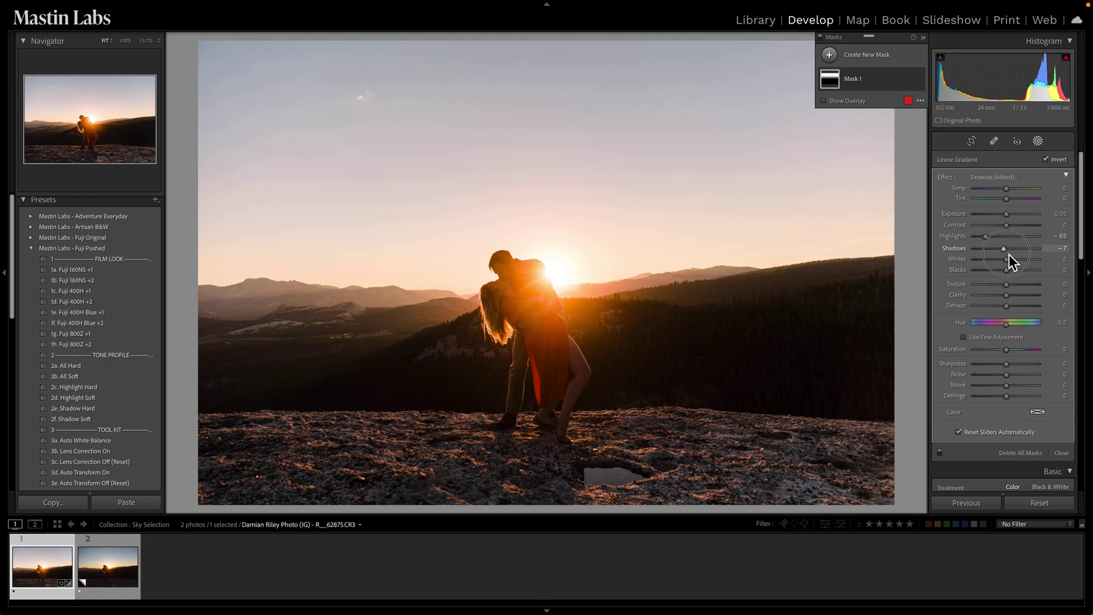
{"action": "left_click_drag", "start_coordinate": [1017, 253], "coordinate": [1004, 254]}
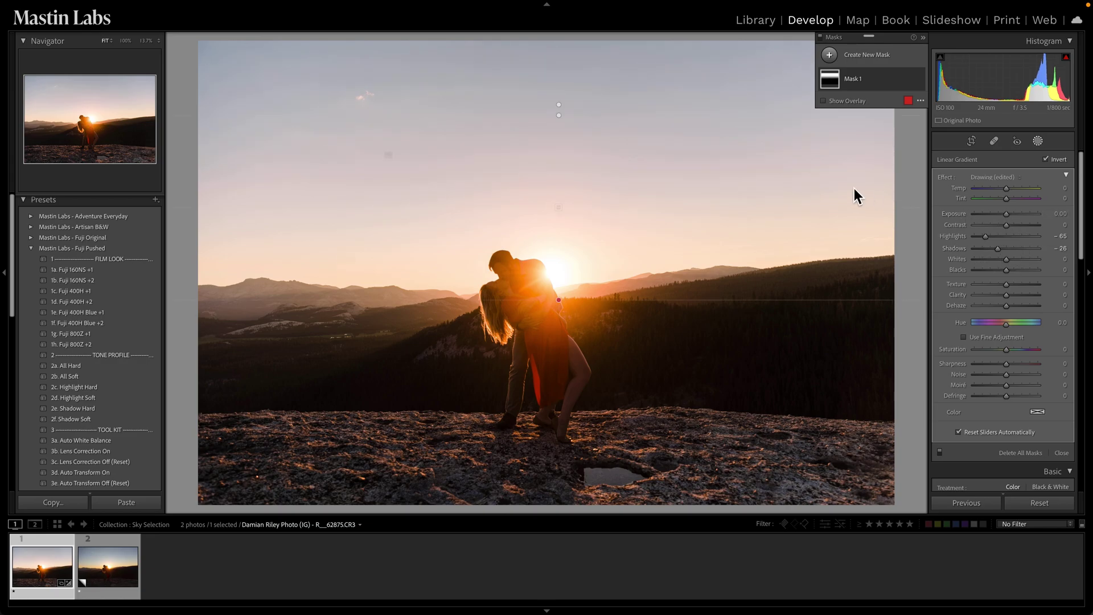
Reposition the sky gradient and close the masking tools
{"action": "mouse_move", "coordinate": [560, 207]}
{"action": "mouse_move", "coordinate": [562, 212]}
{"action": "left_mouse_down"}
{"action": "mouse_move", "coordinate": [560, 253]}
{"action": "mouse_move", "coordinate": [577, 103]}
{"action": "mouse_move", "coordinate": [558, 151]}
{"action": "mouse_move", "coordinate": [558, 111]}
{"action": "left_mouse_up"}
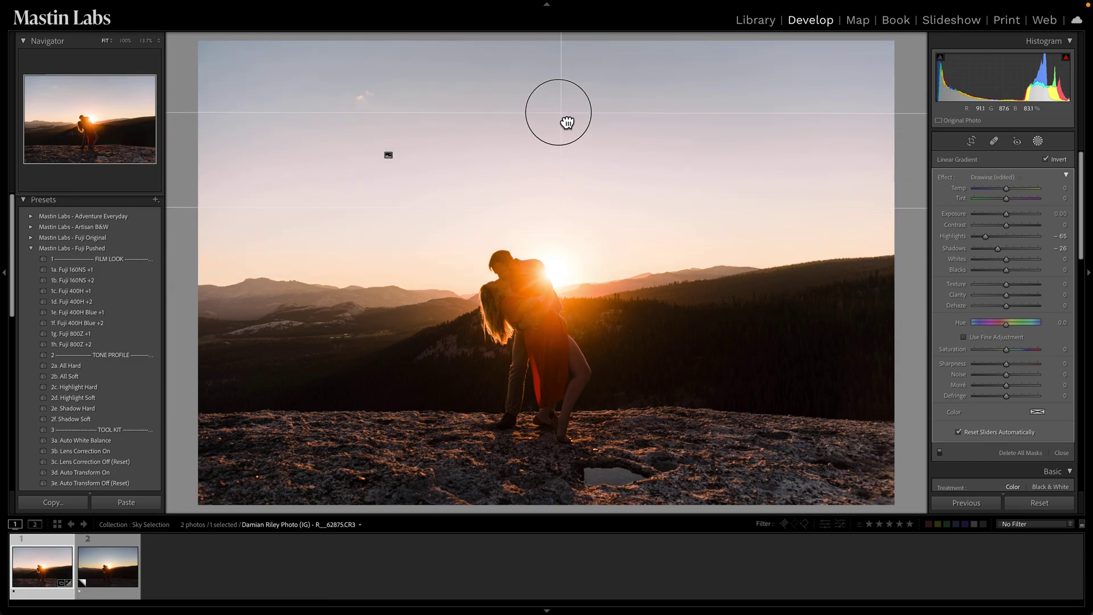
{"action": "left_click_drag", "start_coordinate": [564, 215], "coordinate": [575, 302]}
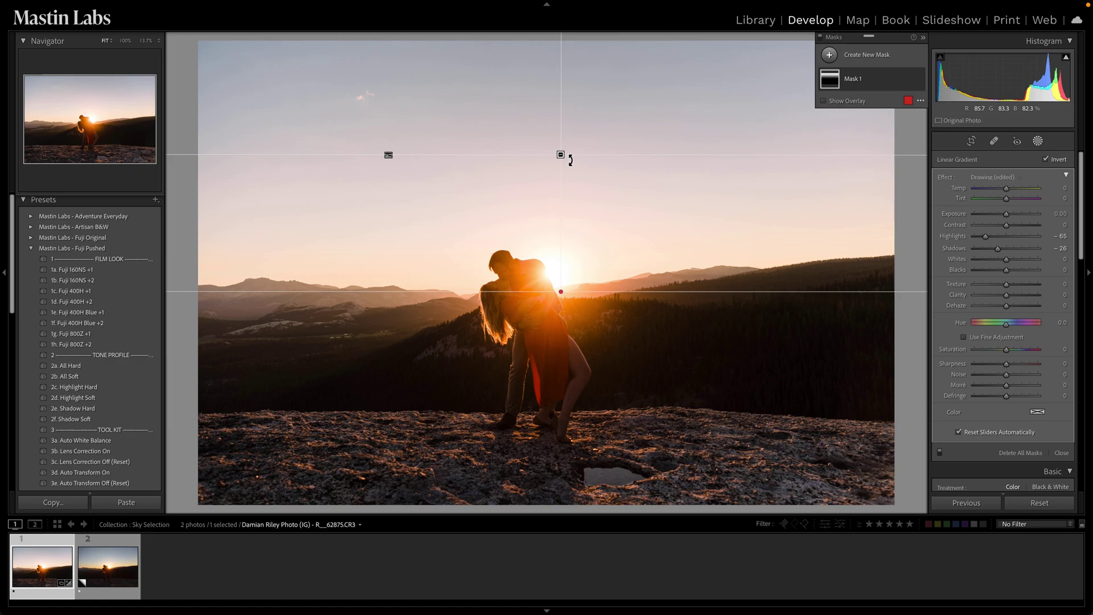
{"action": "left_click_drag", "start_coordinate": [569, 160], "coordinate": [574, 115]}
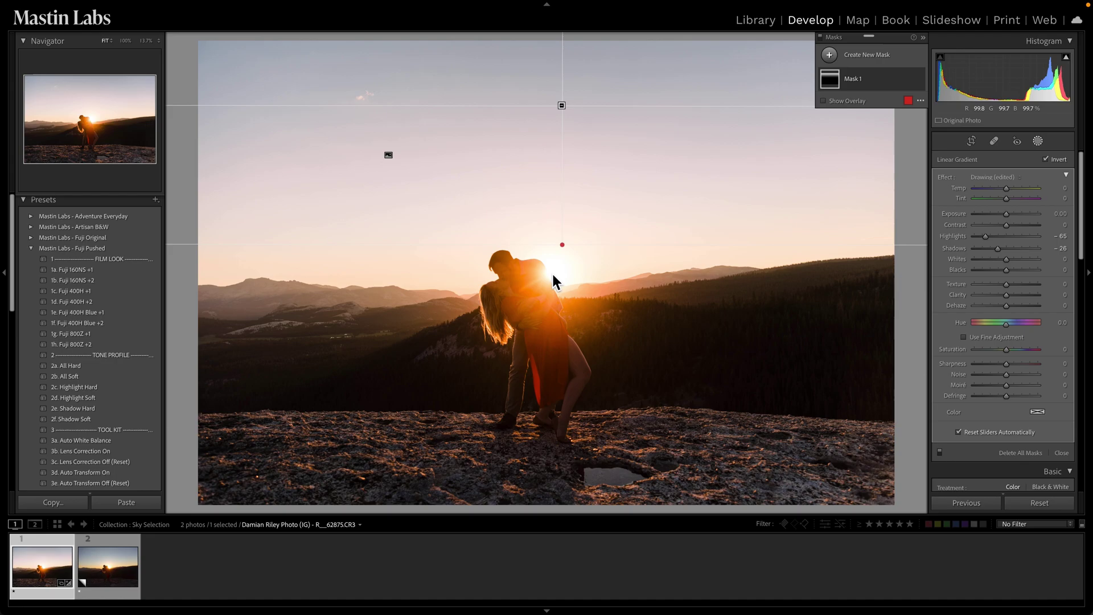
{"action": "key", "text": "Escape"}
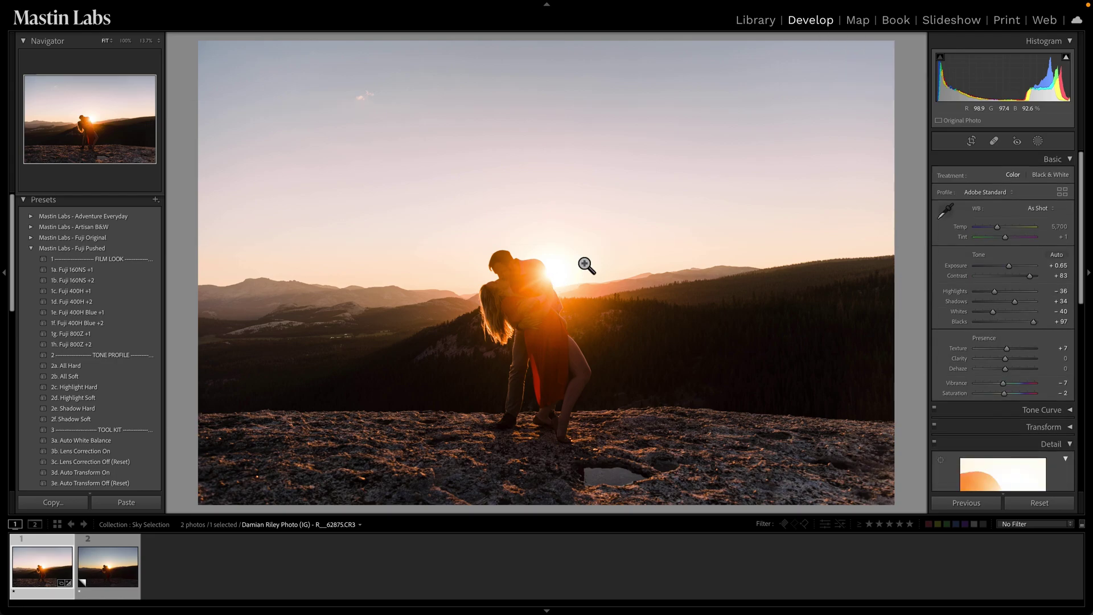
Lower exposure to +0.55 and warm the white balance to Temp 6,754, Tint +7
{"action": "key", "text": "minus"}
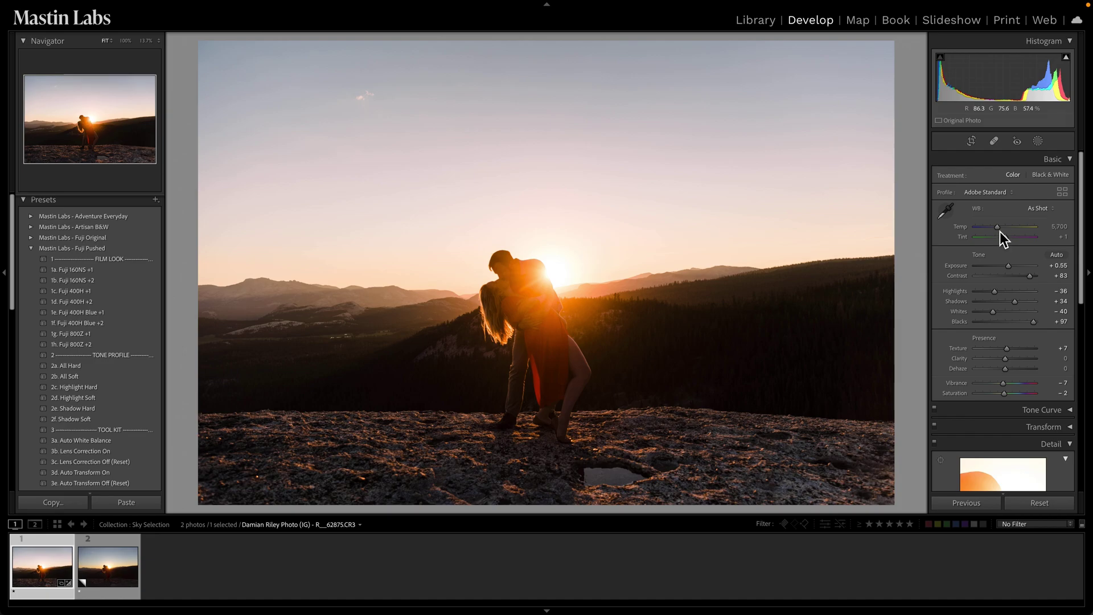
{"action": "left_click_drag", "start_coordinate": [1000, 231], "coordinate": [1004, 231]}
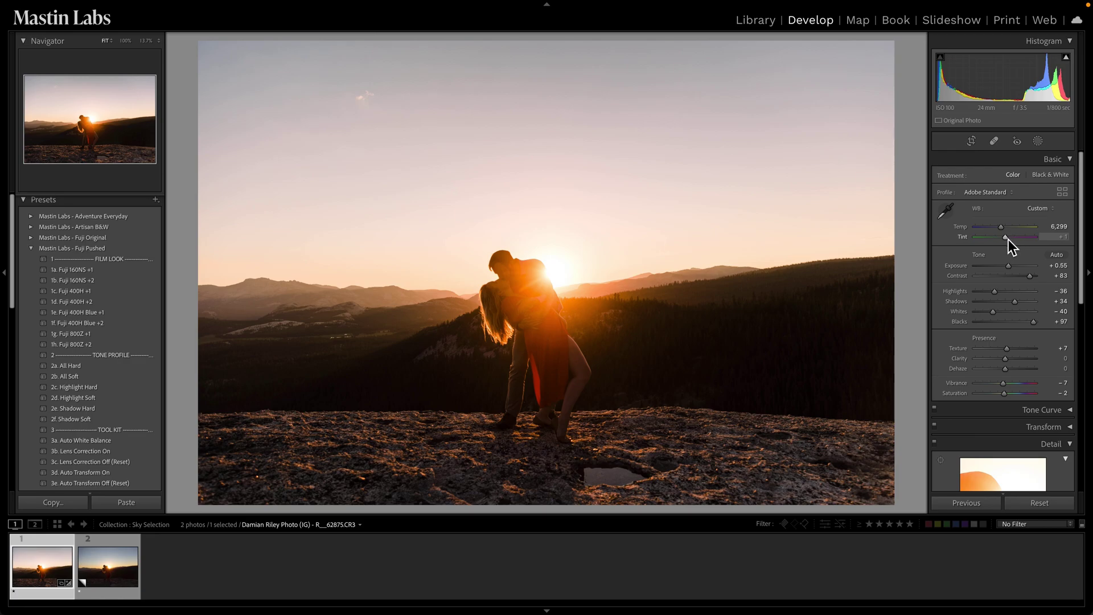
{"action": "left_click_drag", "start_coordinate": [1009, 239], "coordinate": [1004, 230]}
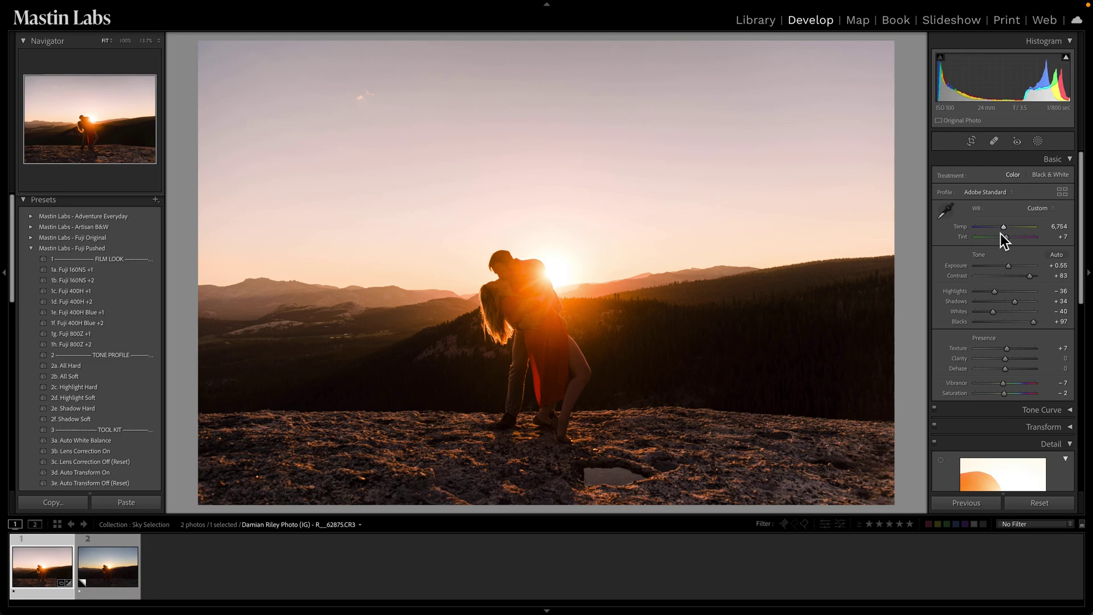
Reopen the sky gradient mask and lower its exposure to about -0.41
{"action": "key", "text": "shift+w"}
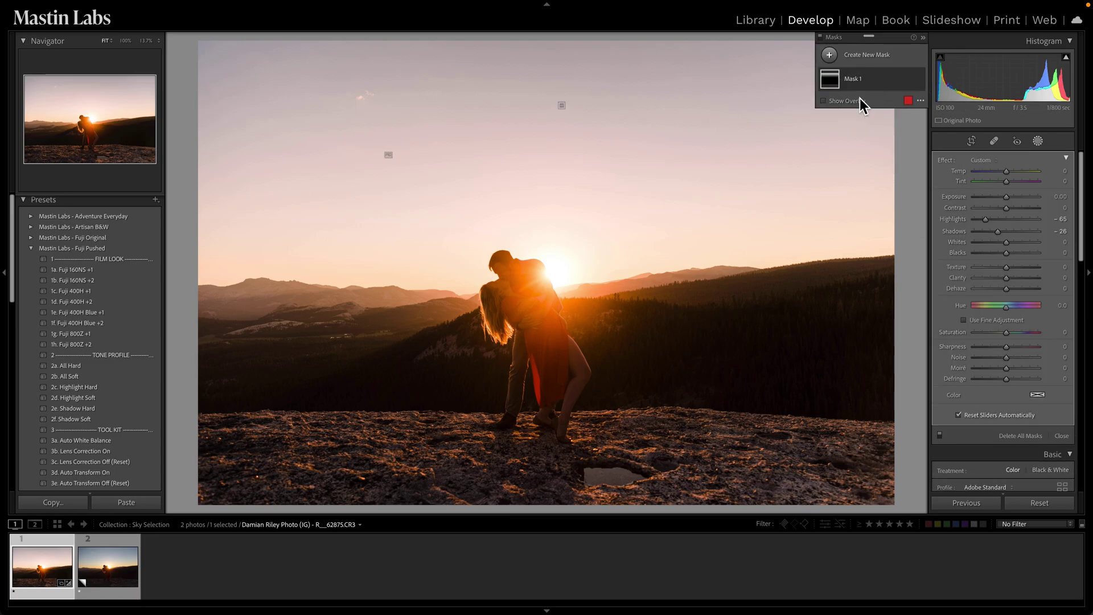
{"action": "left_click", "coordinate": [562, 106]}
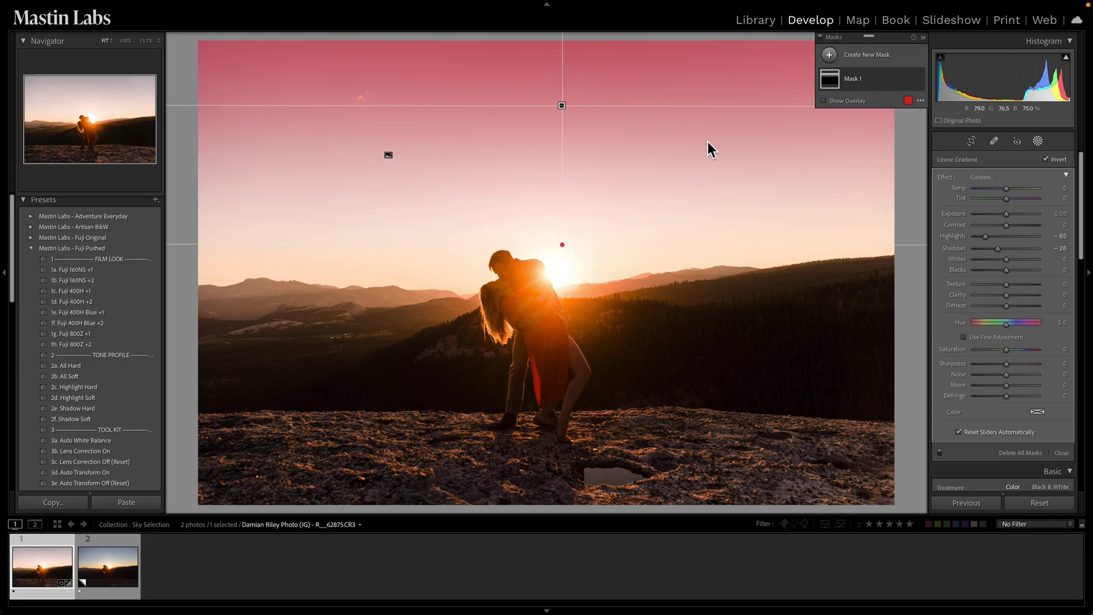
{"action": "left_click_drag", "start_coordinate": [1009, 216], "coordinate": [1007, 218]}
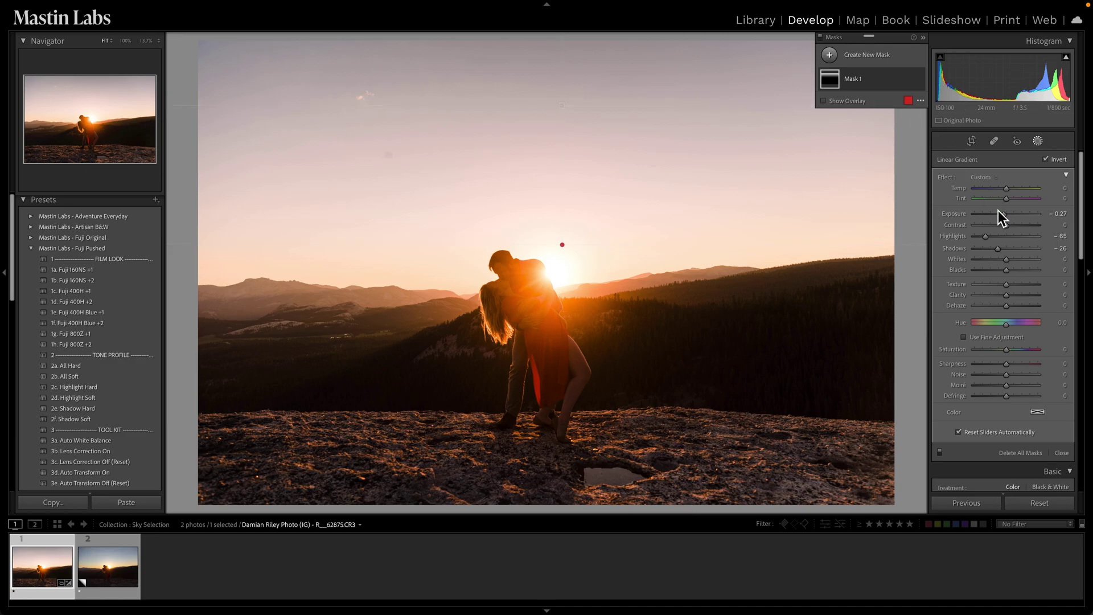
{"action": "left_click_drag", "start_coordinate": [1005, 220], "coordinate": [1004, 219]}
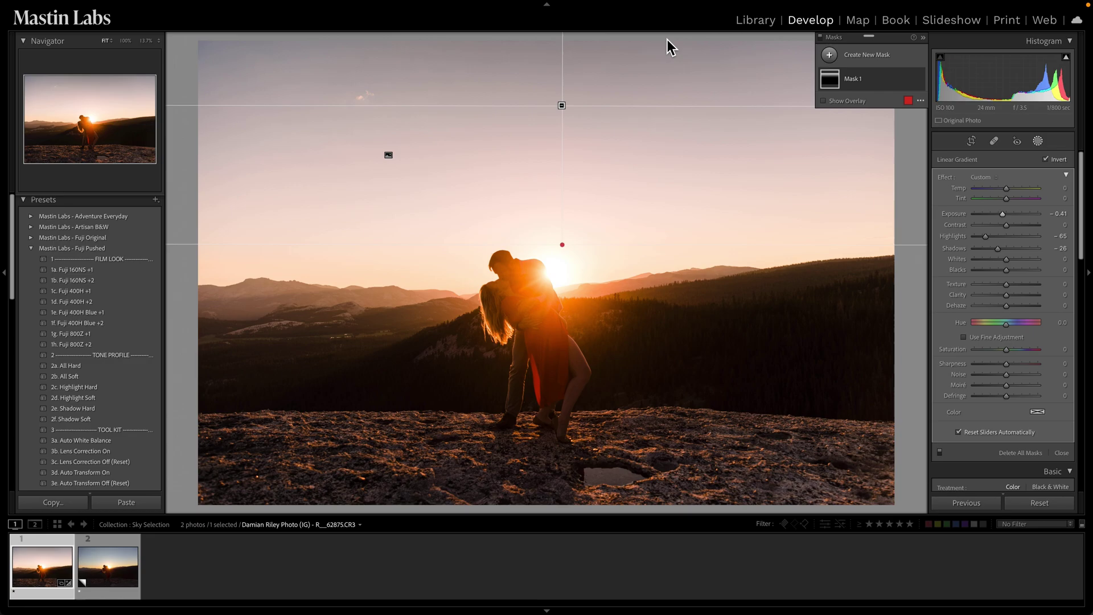
Close masking, nudge exposure up and back, and select the second sunset photo
{"action": "key", "text": "shift+w"}
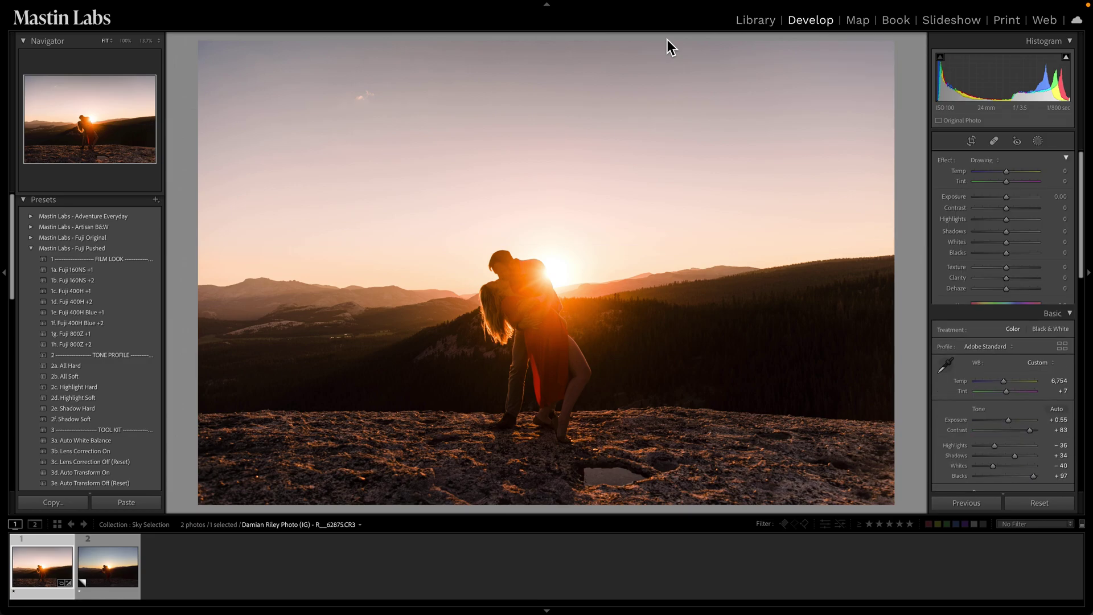
{"action": "key", "text": "equal"}
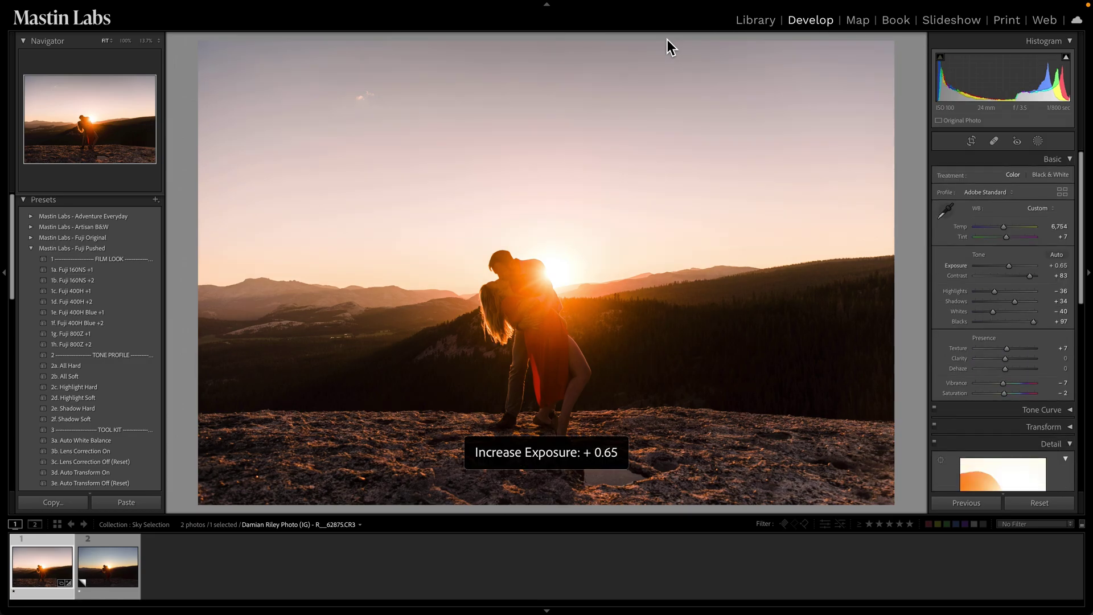
{"action": "key", "text": "minus"}
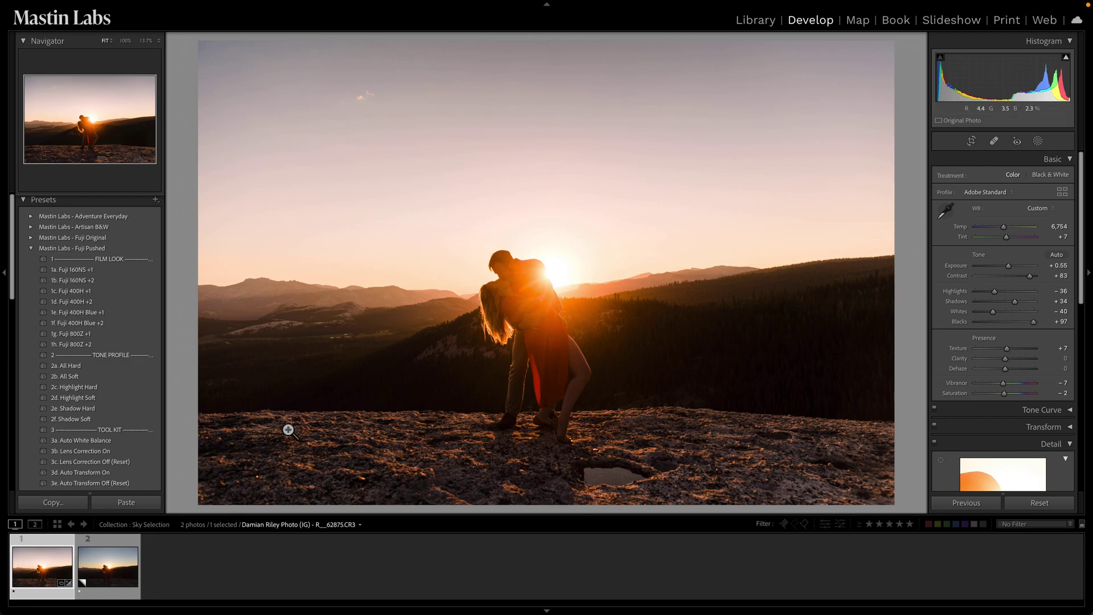
{"action": "left_click", "coordinate": [128, 566]}
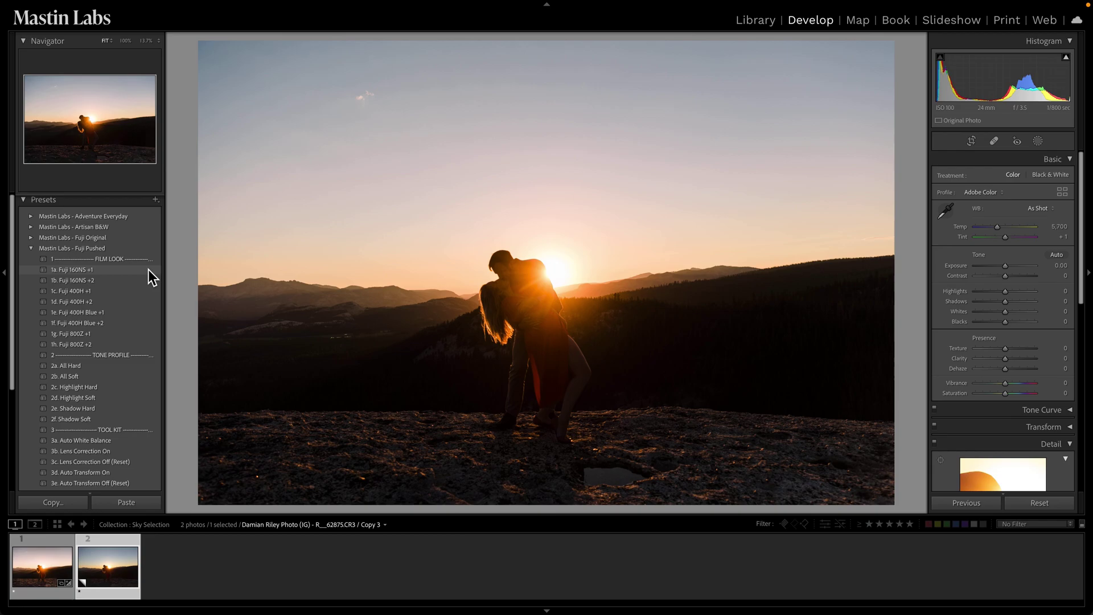
Apply Fuji 800Z +1 and All Soft presets, set Temp to 6,179, and start a gradient mask
{"action": "left_click", "coordinate": [148, 270]}
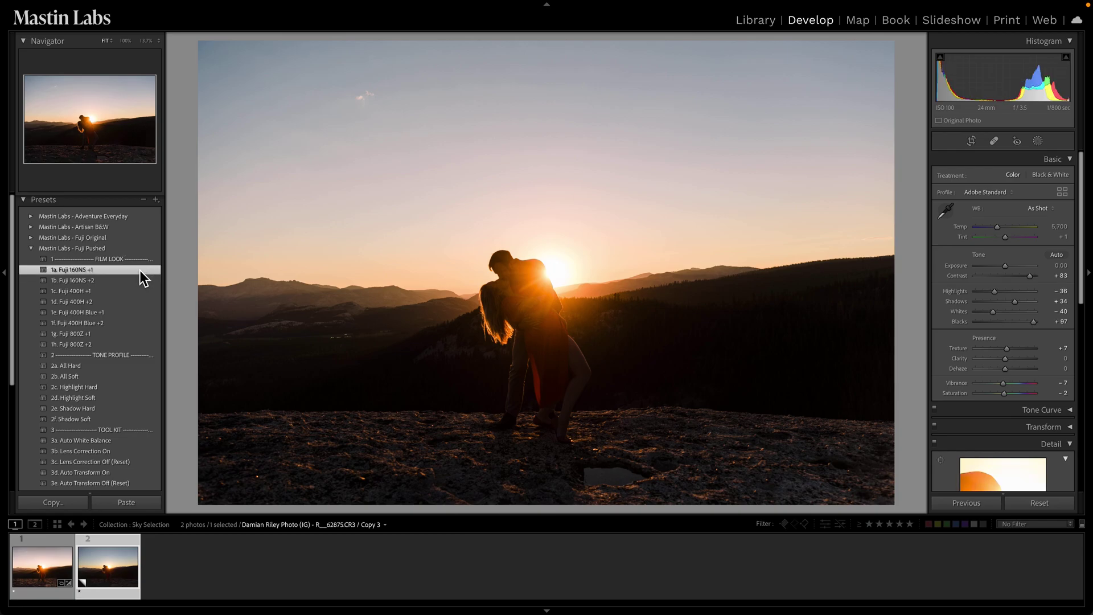
{"action": "left_click", "coordinate": [140, 336]}
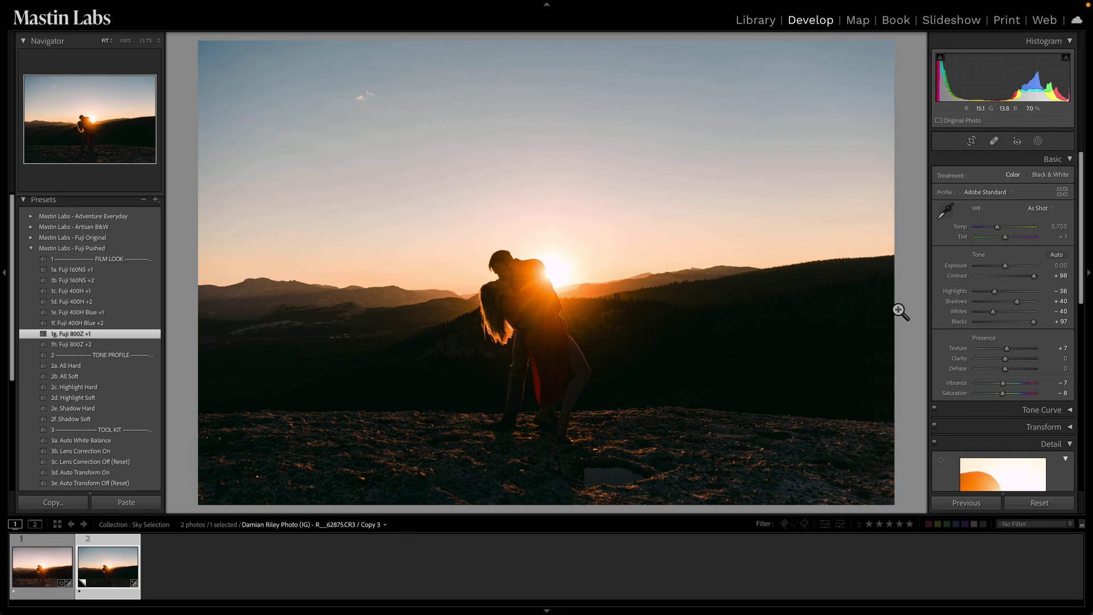
{"action": "left_click_drag", "start_coordinate": [1008, 266], "coordinate": [1011, 267]}
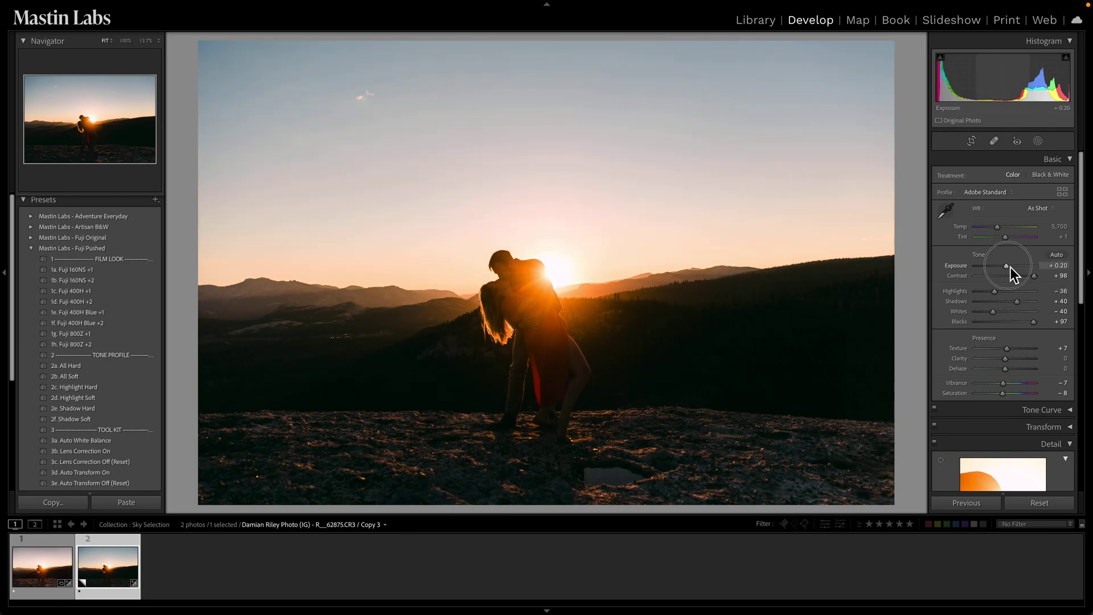
{"action": "left_click_drag", "start_coordinate": [998, 227], "coordinate": [1000, 230]}
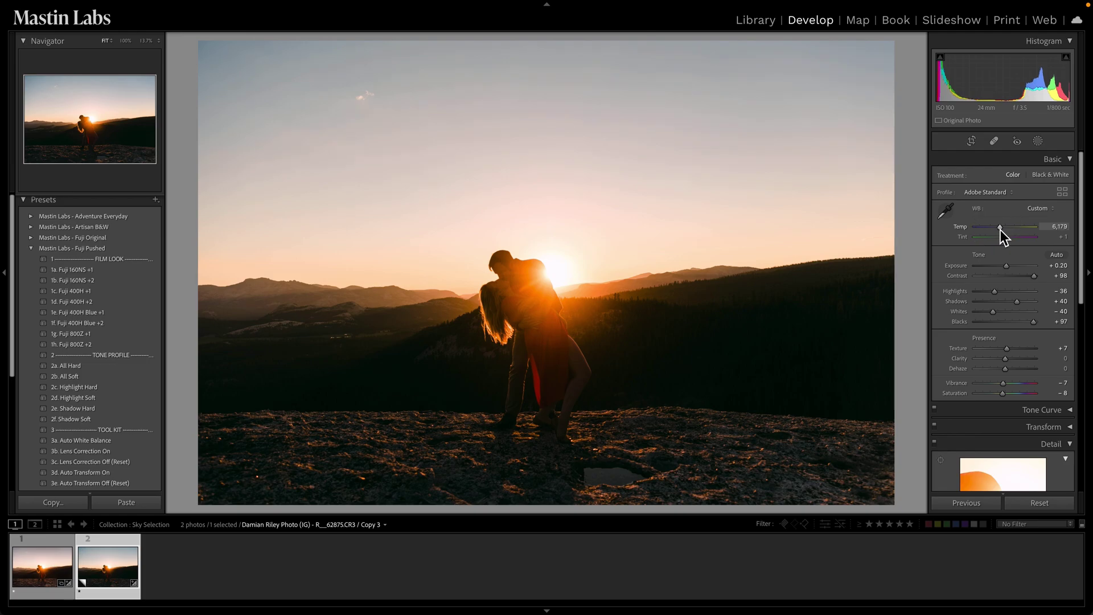
{"action": "left_click_drag", "start_coordinate": [1009, 268], "coordinate": [1007, 270]}
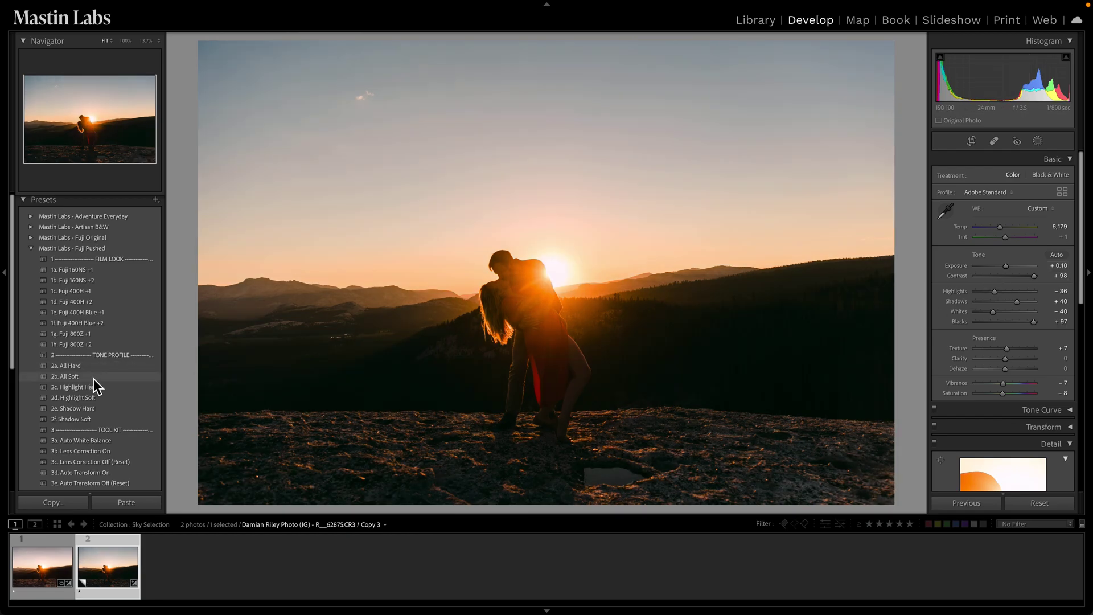
{"action": "left_click", "coordinate": [94, 377]}
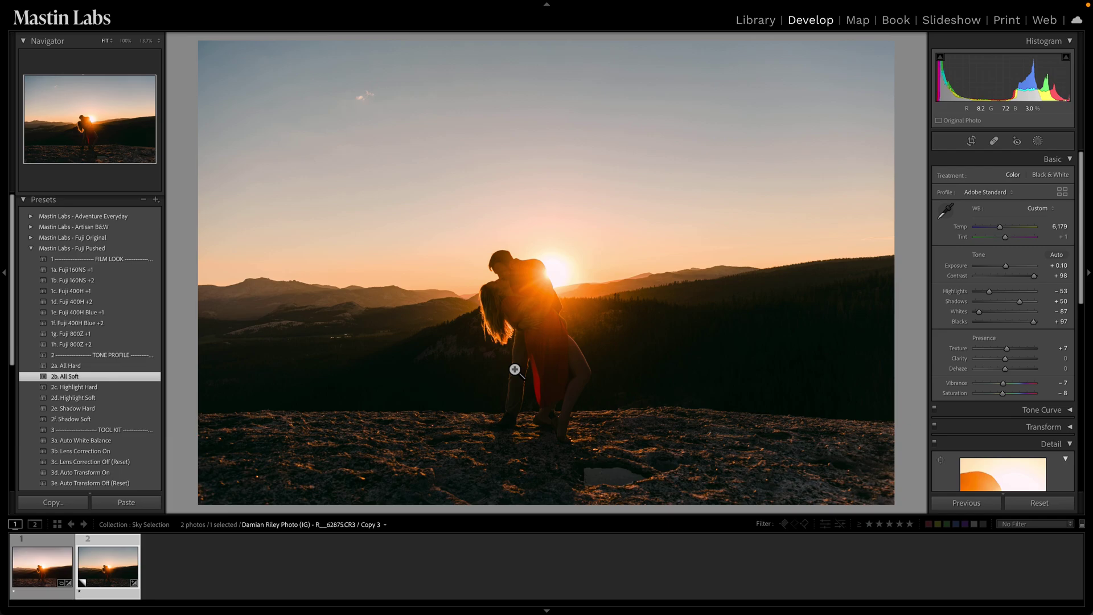
{"action": "key", "text": "m"}
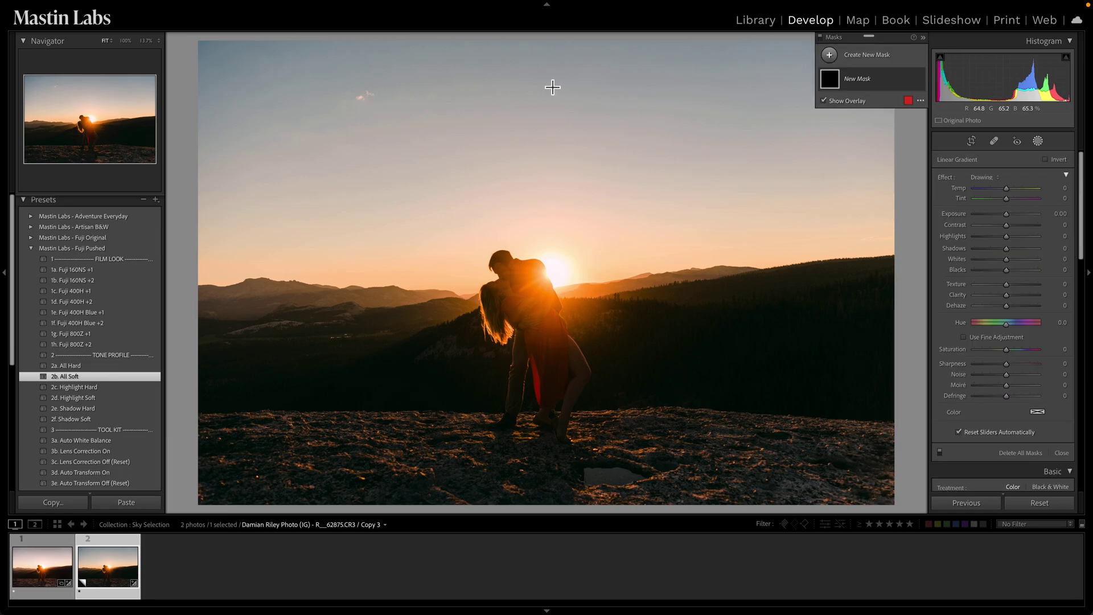
Draw a gradient from the upper sky to the sun and intersect it with Select Sky
{"action": "mouse_move", "coordinate": [524, 71]}
{"action": "left_mouse_down"}
{"action": "mouse_move", "coordinate": [538, 285]}
{"action": "mouse_move", "coordinate": [553, 283]}
{"action": "left_mouse_up"}
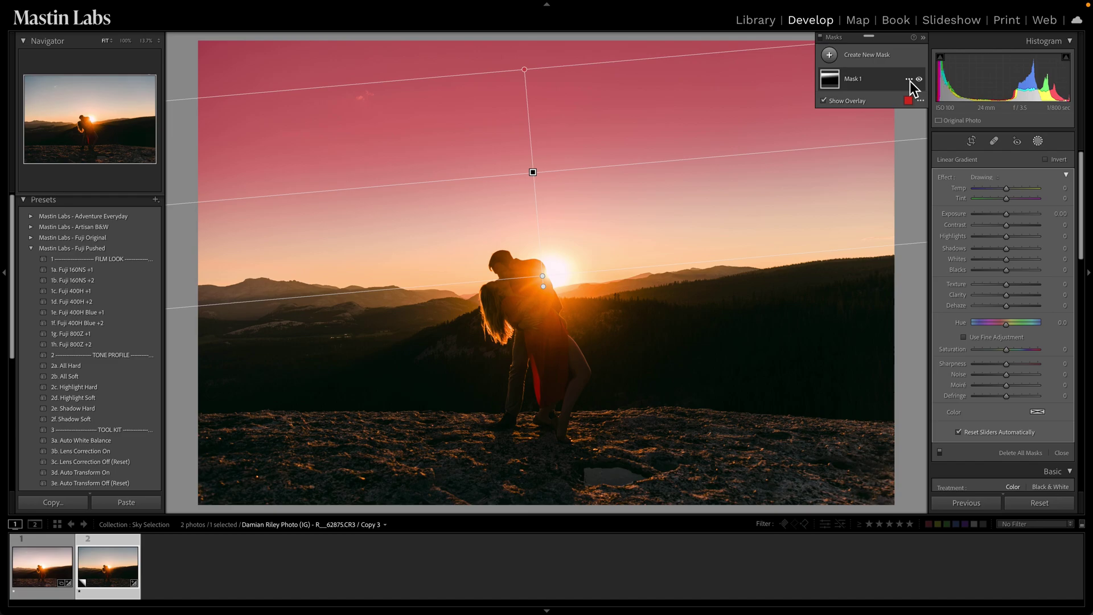
{"action": "left_click", "coordinate": [909, 80]}
{"action": "mouse_move", "coordinate": [950, 103]}
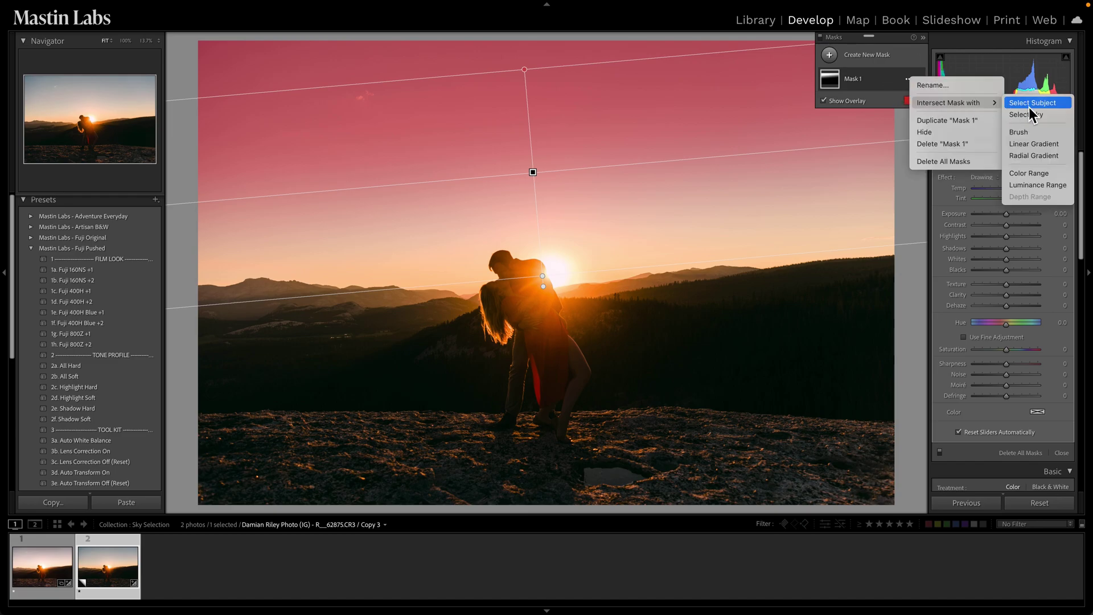
{"action": "left_click", "coordinate": [1030, 115]}
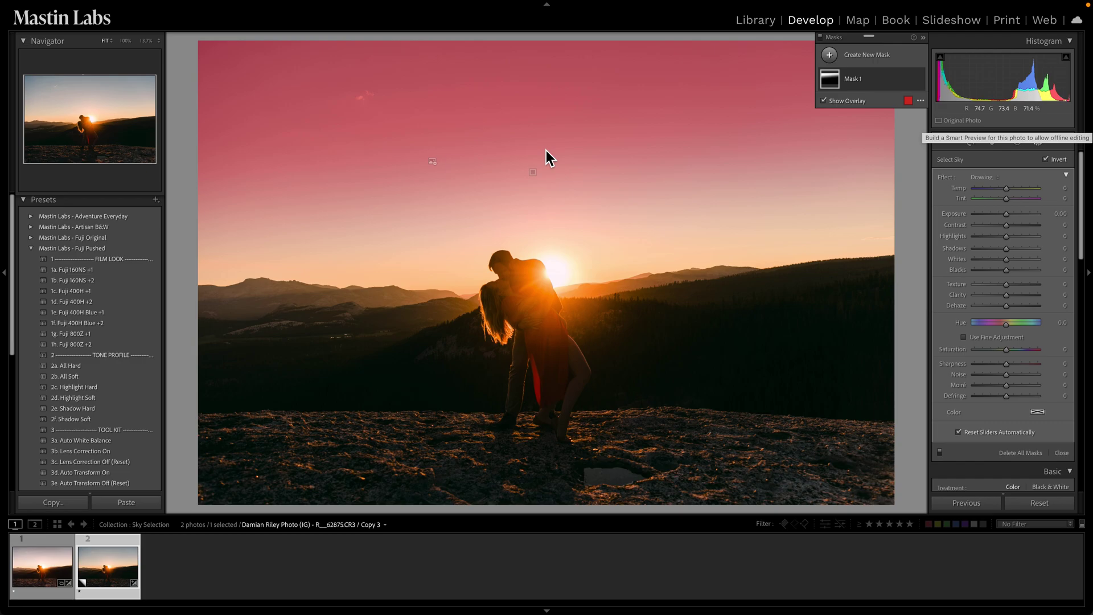
Reposition the linear sky gradient across the sky, with the red mask overlay hidden
{"action": "key", "text": "m"}
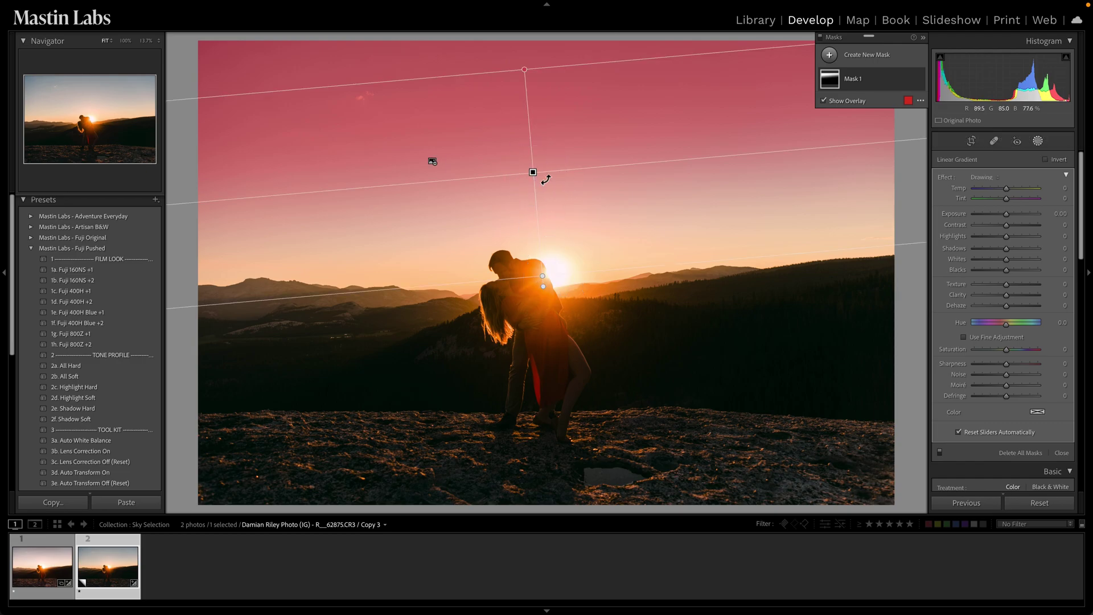
{"action": "mouse_move", "coordinate": [542, 176]}
{"action": "left_mouse_down"}
{"action": "mouse_move", "coordinate": [605, 380]}
{"action": "mouse_move", "coordinate": [591, 299]}
{"action": "left_mouse_up"}
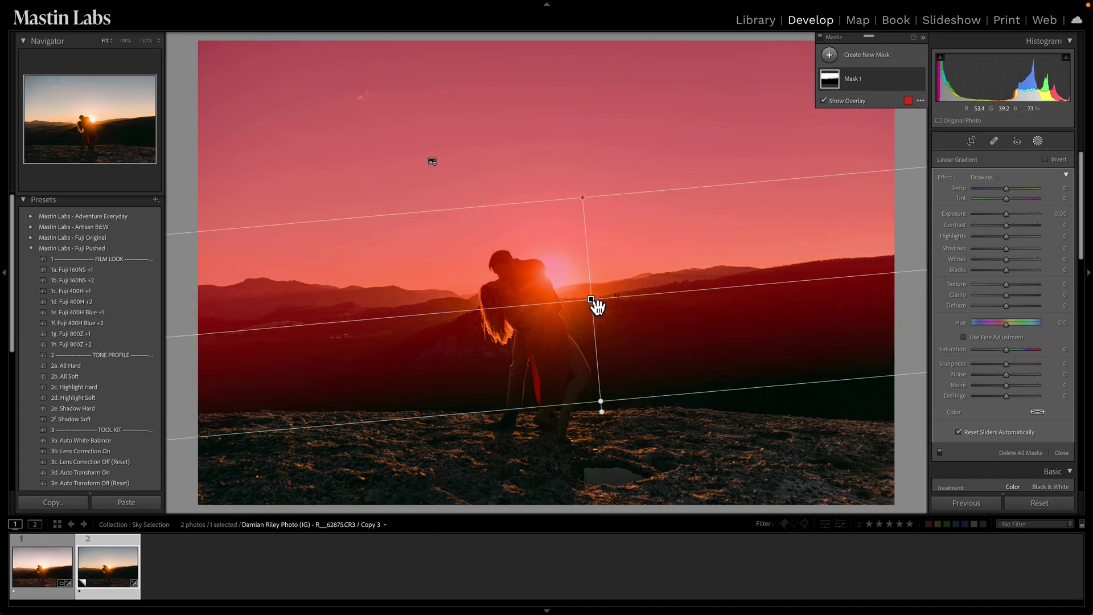
{"action": "left_click_drag", "start_coordinate": [591, 299], "coordinate": [547, 162]}
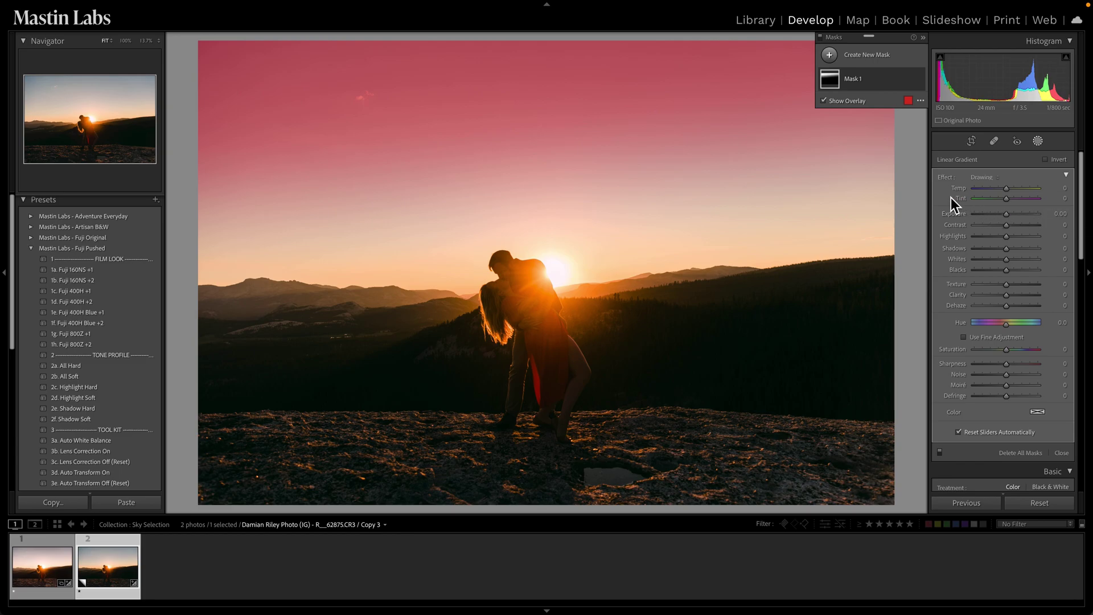
{"action": "key", "text": "o"}
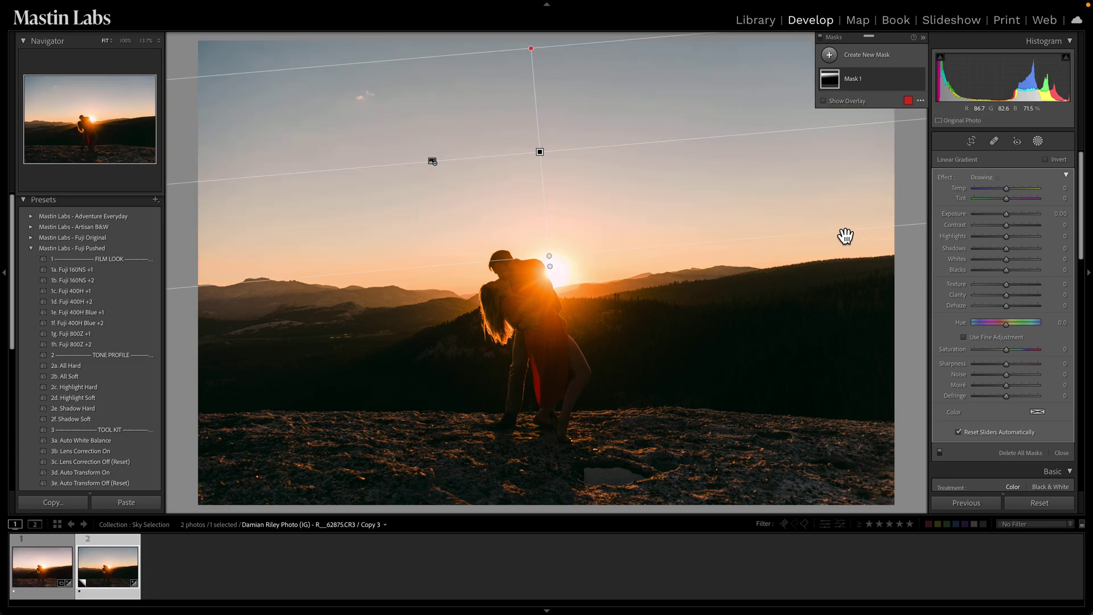
{"action": "left_click_drag", "start_coordinate": [546, 156], "coordinate": [544, 169]}
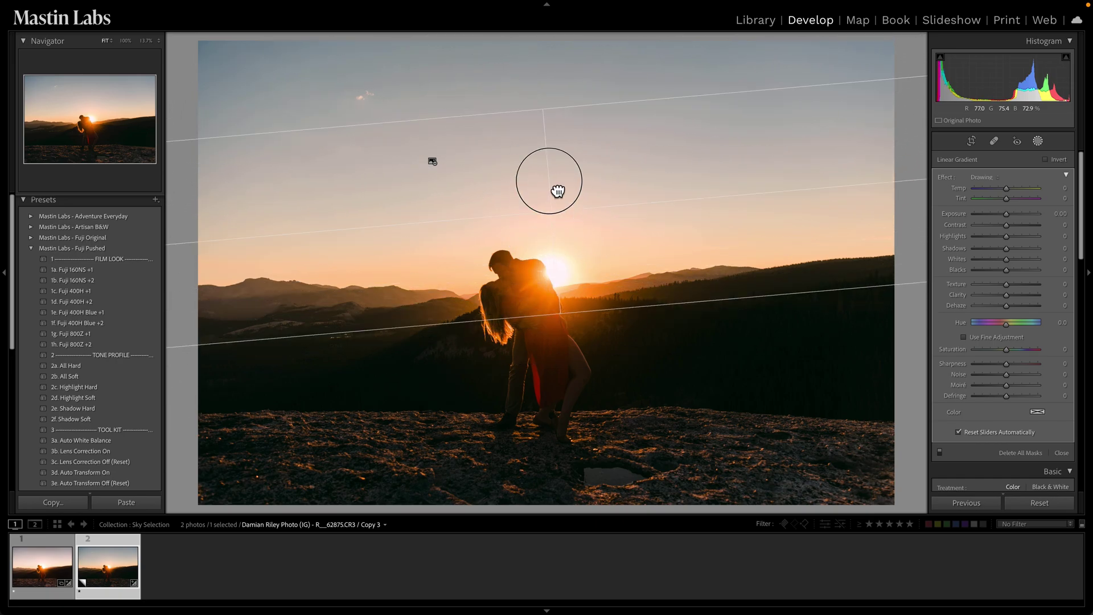
{"action": "left_click_drag", "start_coordinate": [544, 169], "coordinate": [541, 162]}
Lower the mask's Highlights to −37 and Shadows to −25, then nudge the gradient lower
{"action": "left_click", "coordinate": [994, 238]}
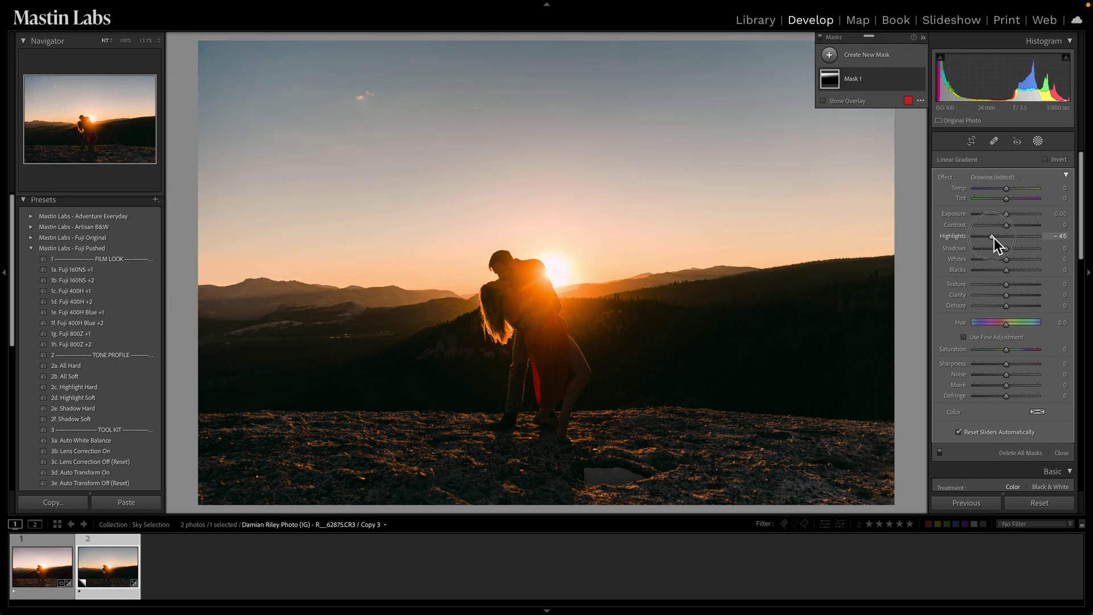
{"action": "mouse_move", "coordinate": [995, 239]}
{"action": "left_mouse_down"}
{"action": "mouse_move", "coordinate": [982, 240]}
{"action": "mouse_move", "coordinate": [1004, 252]}
{"action": "left_mouse_up"}
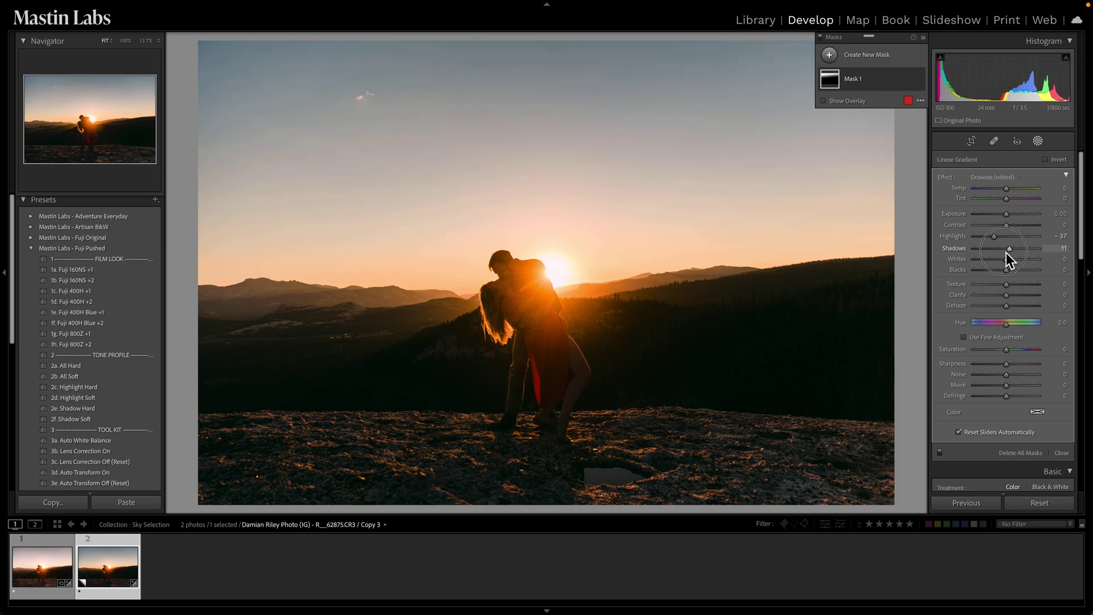
{"action": "left_click_drag", "start_coordinate": [1005, 252], "coordinate": [998, 252]}
{"action": "mouse_move", "coordinate": [537, 154]}
{"action": "left_mouse_down"}
{"action": "mouse_move", "coordinate": [560, 177]}
{"action": "mouse_move", "coordinate": [538, 103]}
{"action": "mouse_move", "coordinate": [586, 390]}
{"action": "mouse_move", "coordinate": [547, 100]}
{"action": "mouse_move", "coordinate": [550, 281]}
{"action": "mouse_move", "coordinate": [564, 189]}
{"action": "mouse_move", "coordinate": [581, 366]}
{"action": "left_mouse_up"}
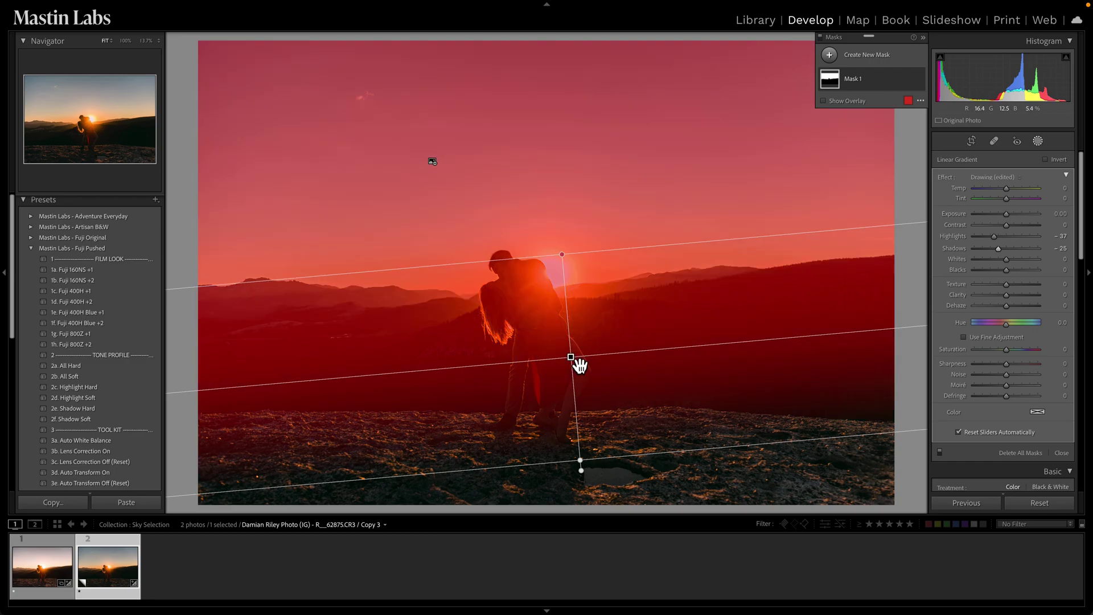
{"action": "left_click_drag", "start_coordinate": [575, 362], "coordinate": [542, 149]}
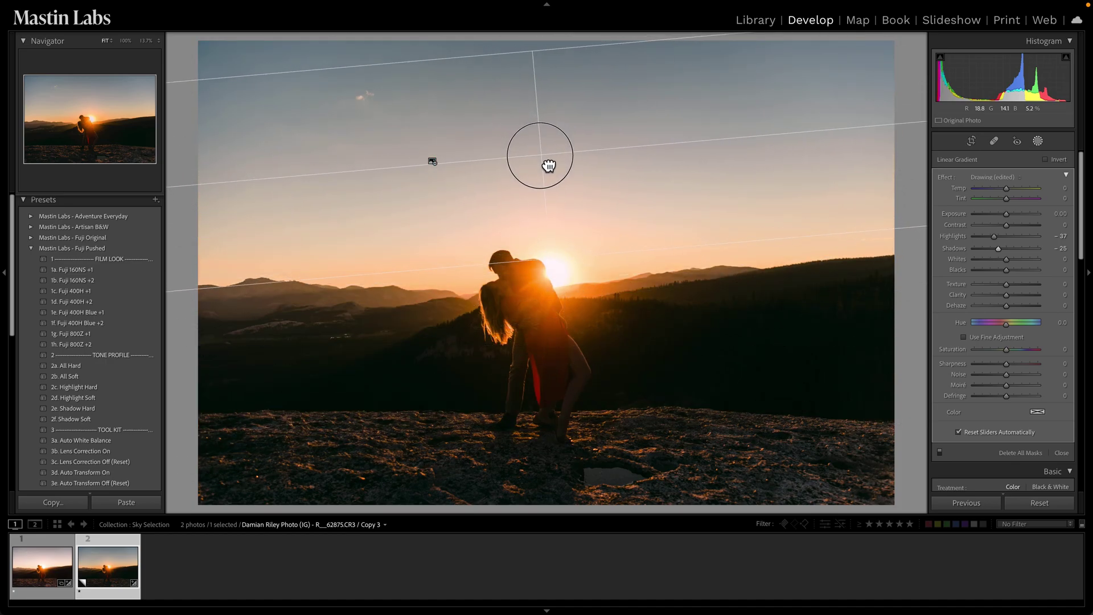
{"action": "left_click_drag", "start_coordinate": [541, 150], "coordinate": [543, 159]}
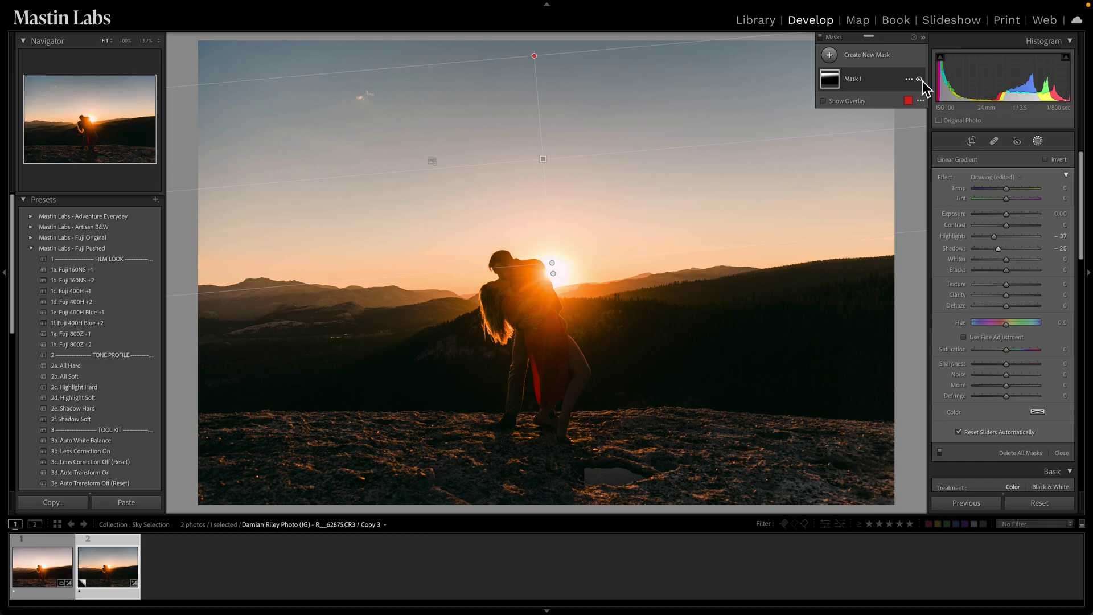
Toggle the sky mask's effect on and off to compare before and after
{"action": "left_click", "coordinate": [920, 79]}
{"action": "left_click", "coordinate": [920, 80]}
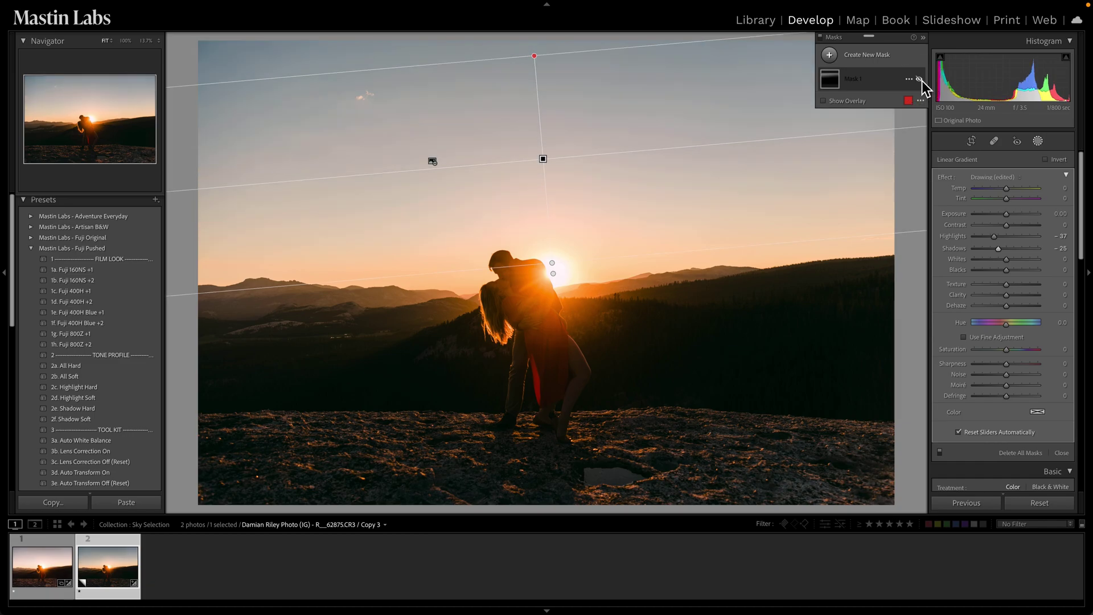
{"action": "left_click", "coordinate": [920, 79]}
{"action": "left_click", "coordinate": [920, 79]}
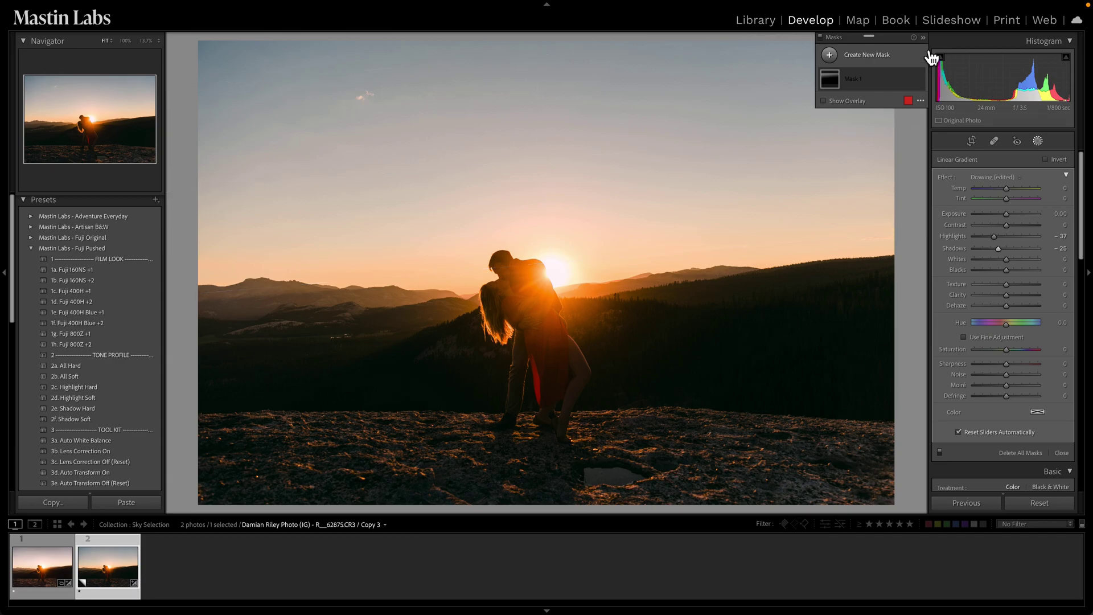
Set Exposure to +0.25, Temp to 5,701 and Tint to +30, then zoom in to check
{"action": "key", "text": "shift+w"}
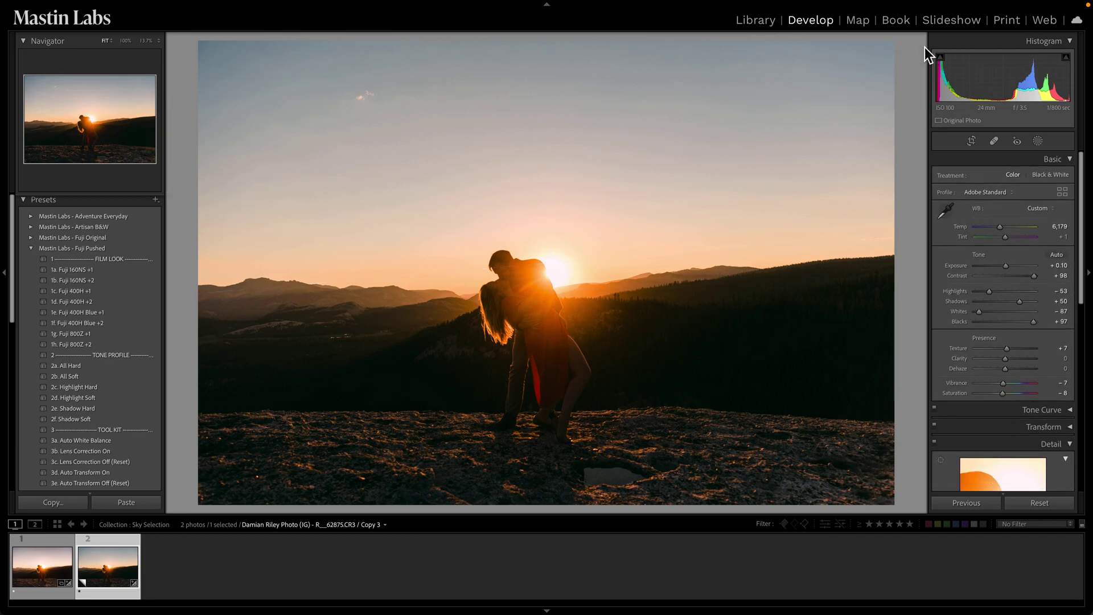
{"action": "left_click", "coordinate": [1008, 267]}
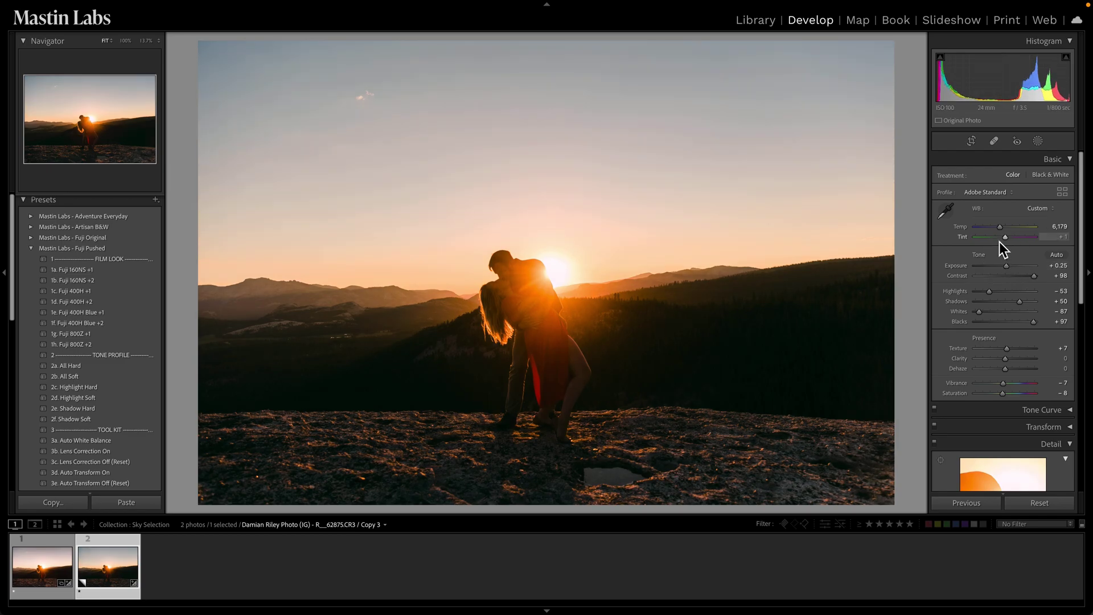
{"action": "left_click_drag", "start_coordinate": [1000, 231], "coordinate": [1007, 229]}
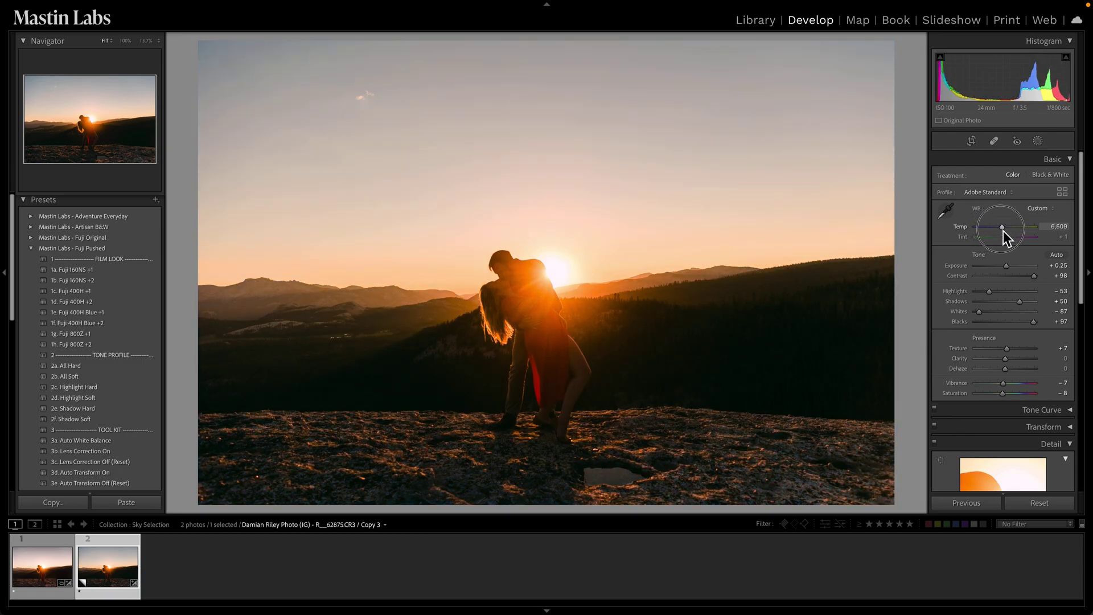
{"action": "mouse_move", "coordinate": [1007, 229]}
{"action": "left_mouse_down"}
{"action": "mouse_move", "coordinate": [1018, 241]}
{"action": "mouse_move", "coordinate": [997, 231]}
{"action": "left_mouse_up"}
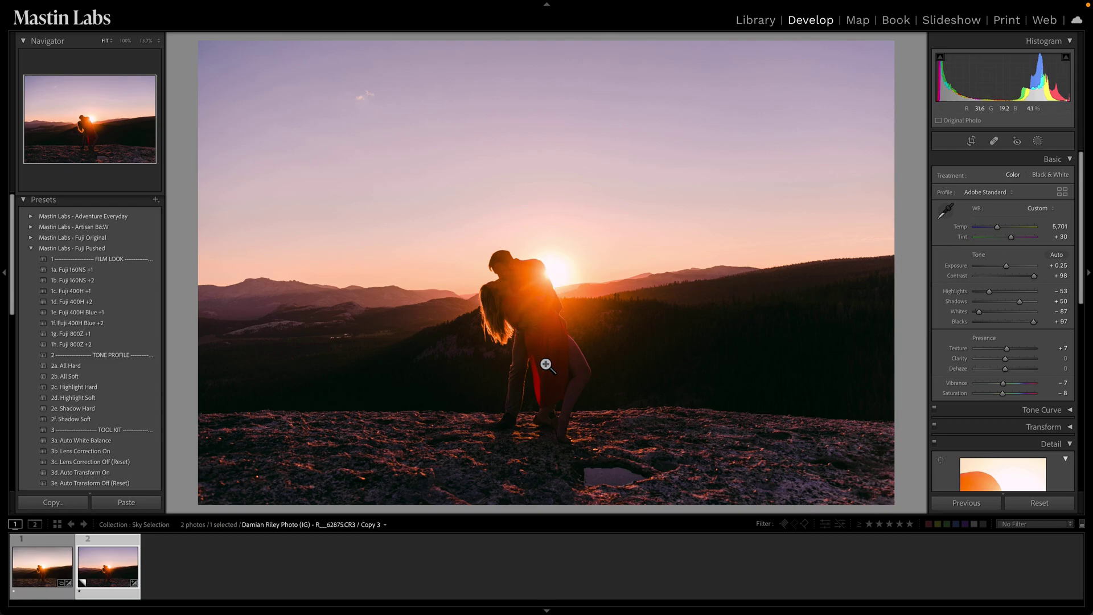
{"action": "left_click", "coordinate": [545, 280]}
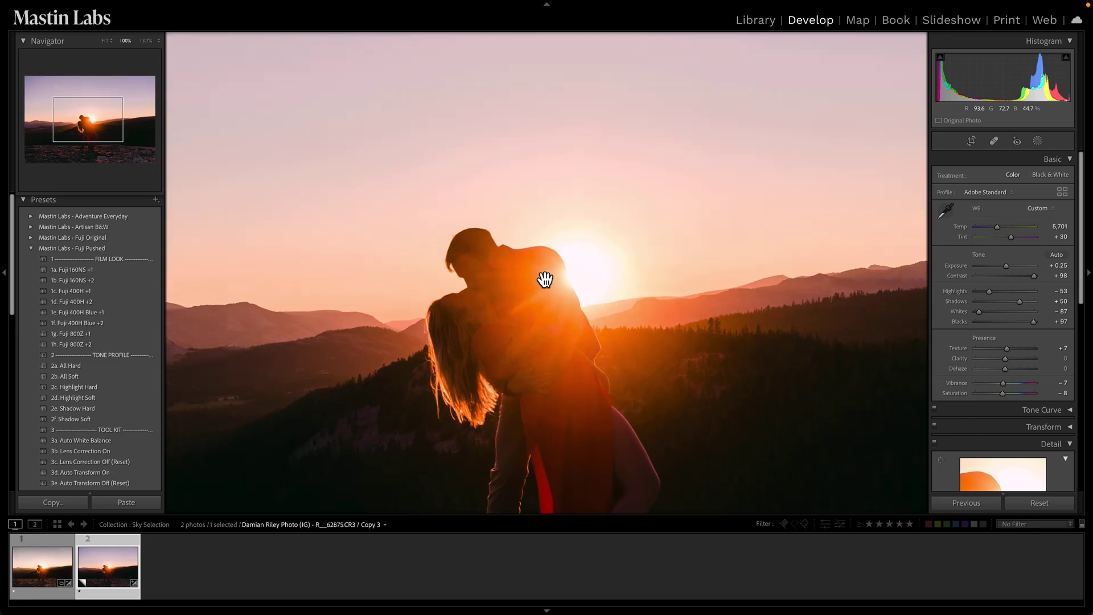
{"action": "left_click", "coordinate": [545, 280]}
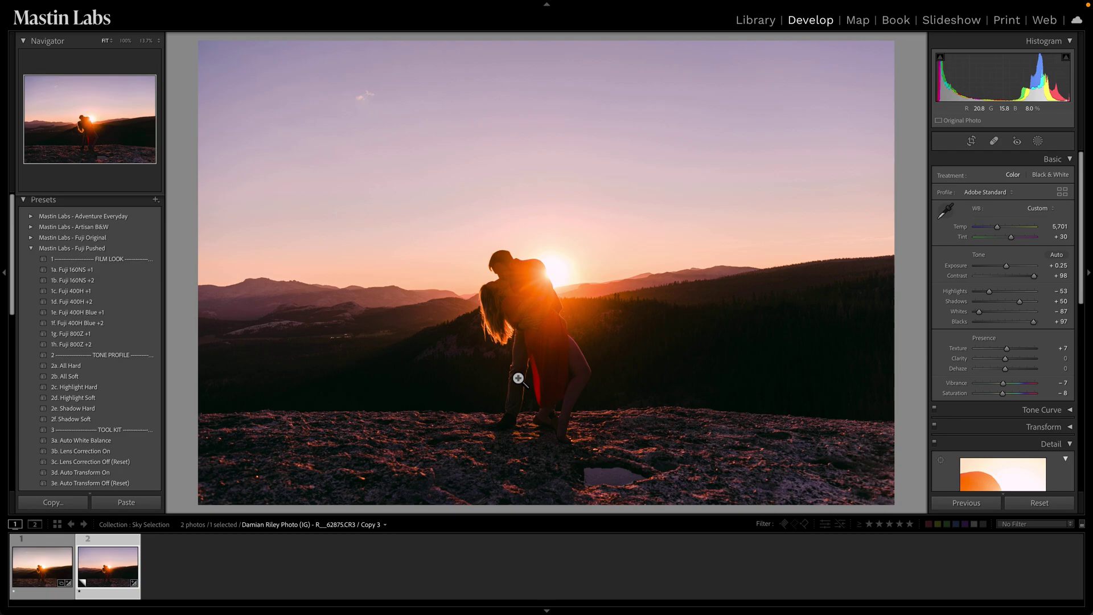
Preview each sunset photo unedited and restore its edits, then select both thumbnails
{"action": "key", "text": "ctrl+shift+r"}
{"action": "key", "text": "ctrl+z"}
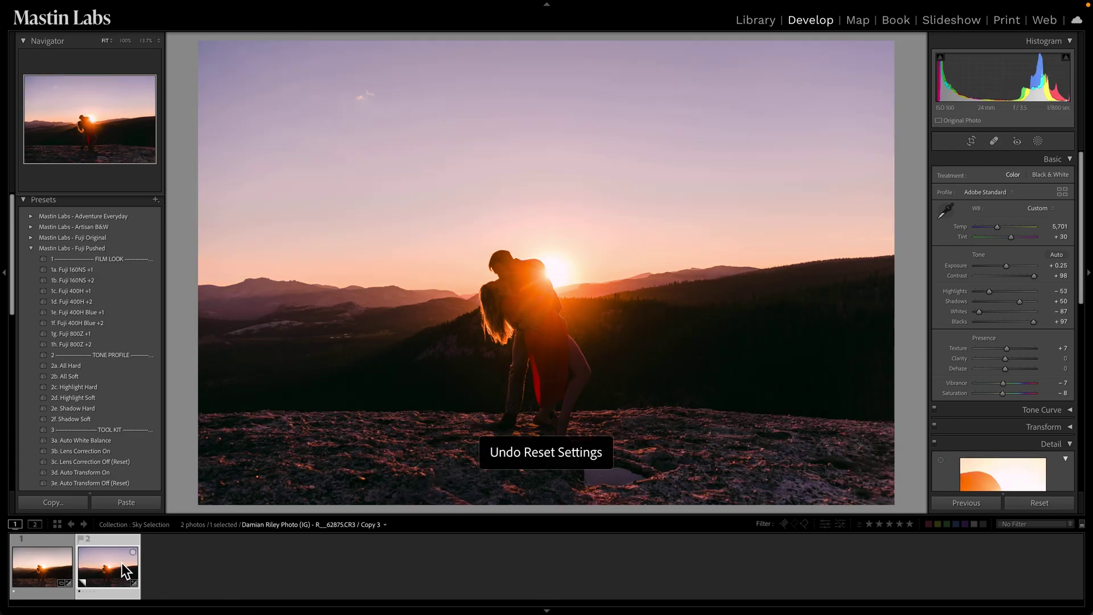
{"action": "left_click", "coordinate": [51, 561]}
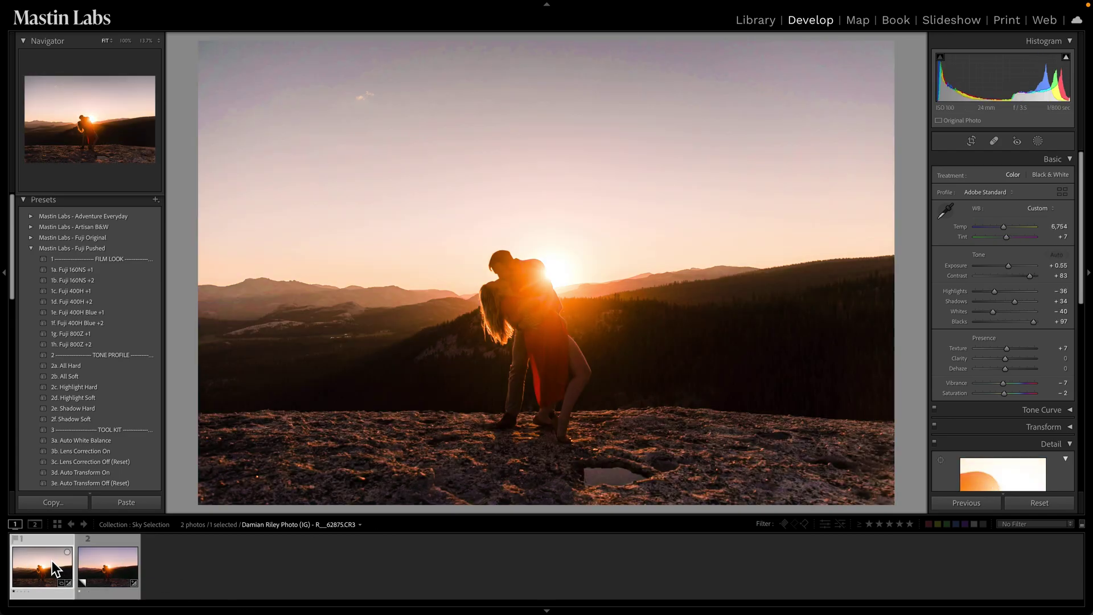
{"action": "key", "text": "ctrl+shift+r"}
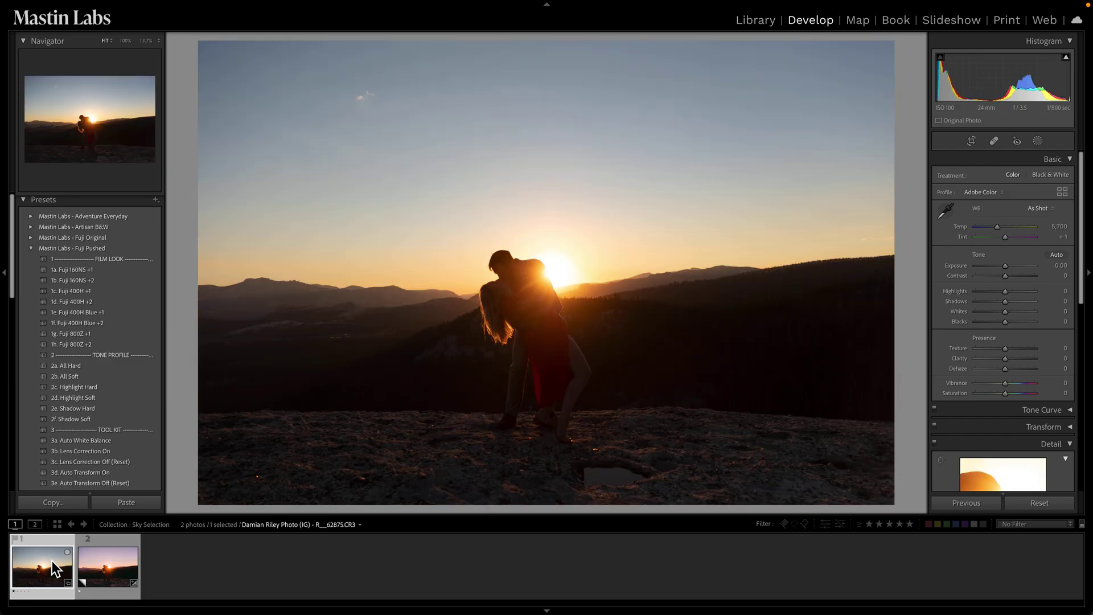
{"action": "key", "text": "ctrl+z"}
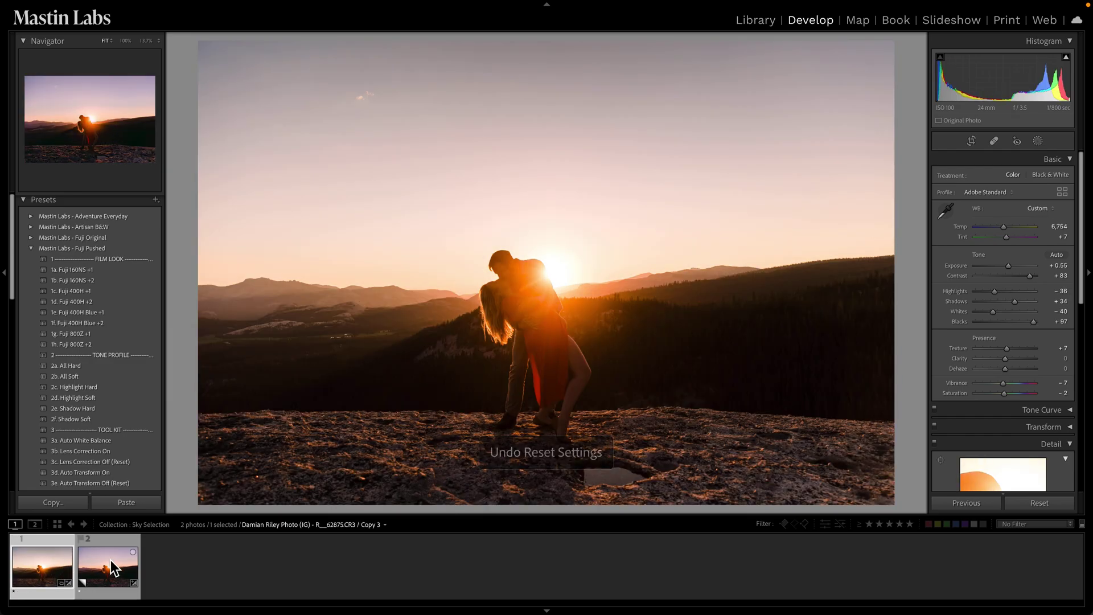
{"action": "left_click", "coordinate": [110, 566]}
{"action": "left_click", "coordinate": [48, 565], "text": "ctrl"}
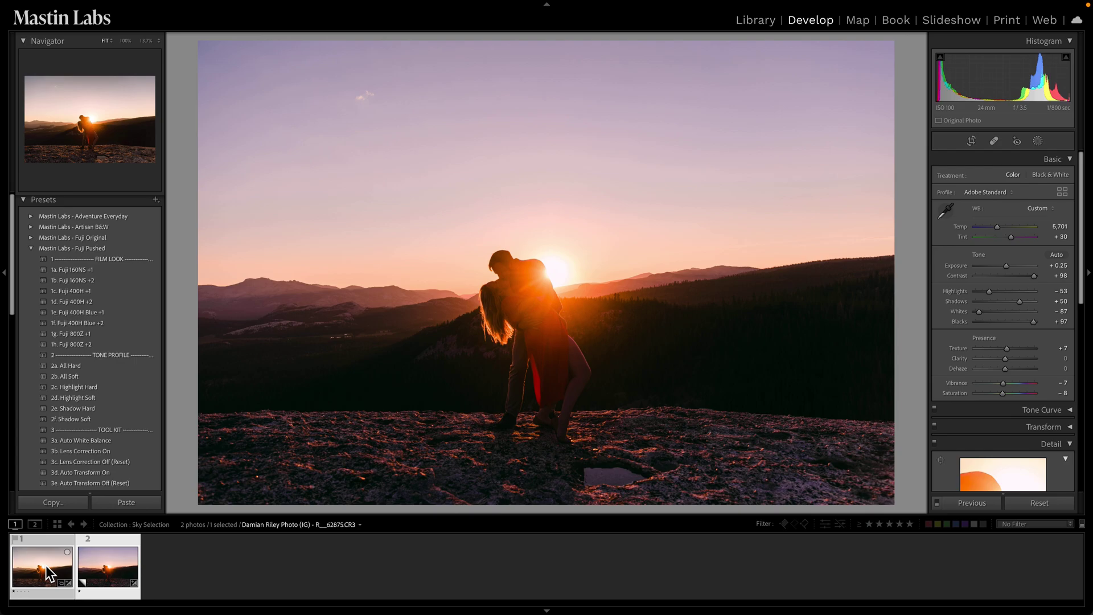
Show both selected sunset photos in Survey view with the side panels hidden
{"action": "key", "text": "n"}
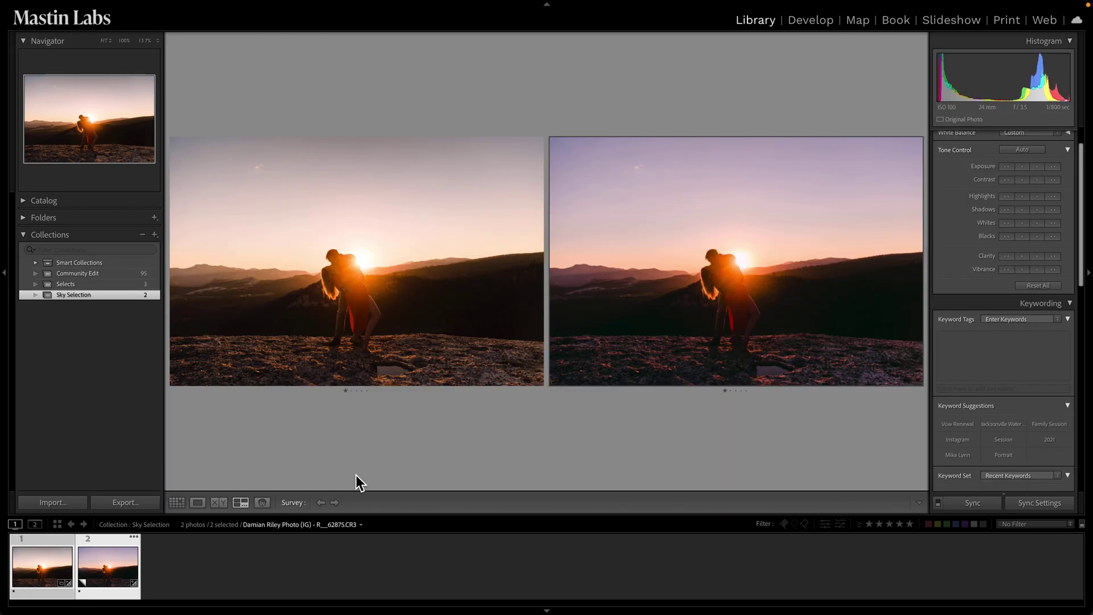
{"action": "key", "text": "Tab"}
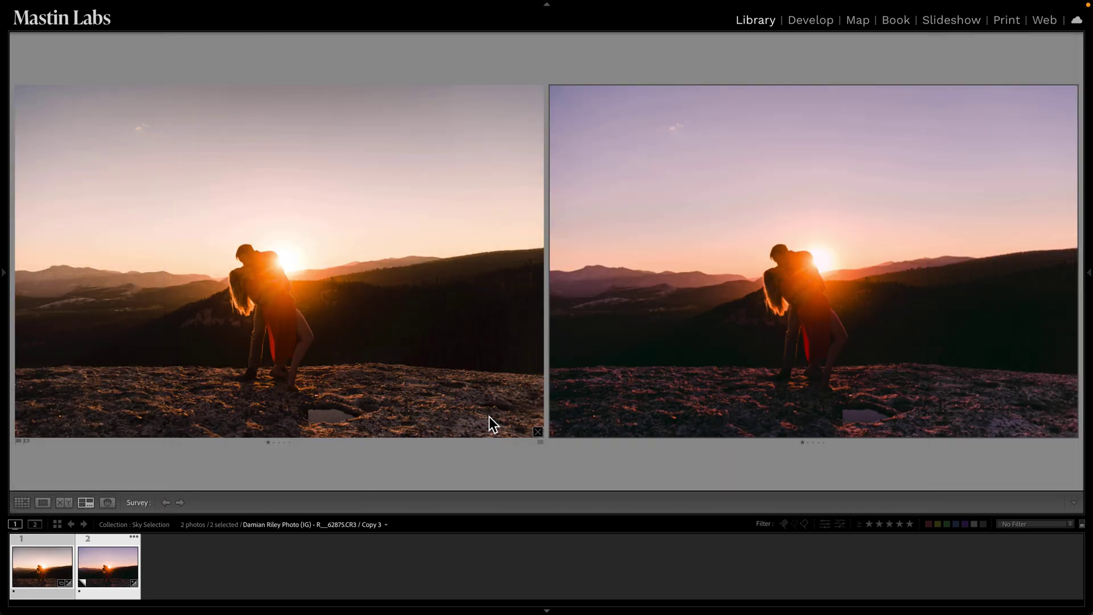